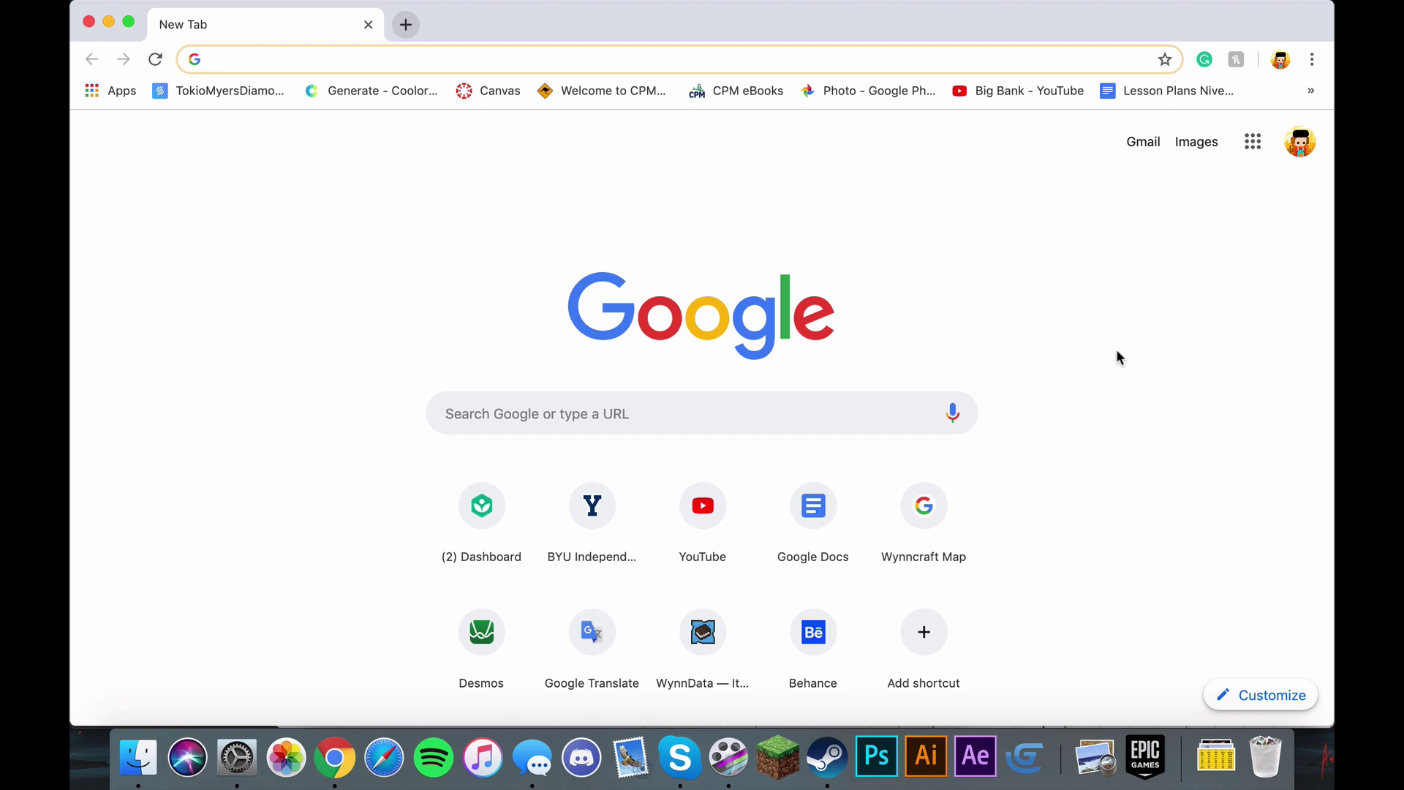
Step: In Network settings, check Wi-Fi, then select the wired LAN router address 192.168.0.1
left_click(253, 745)
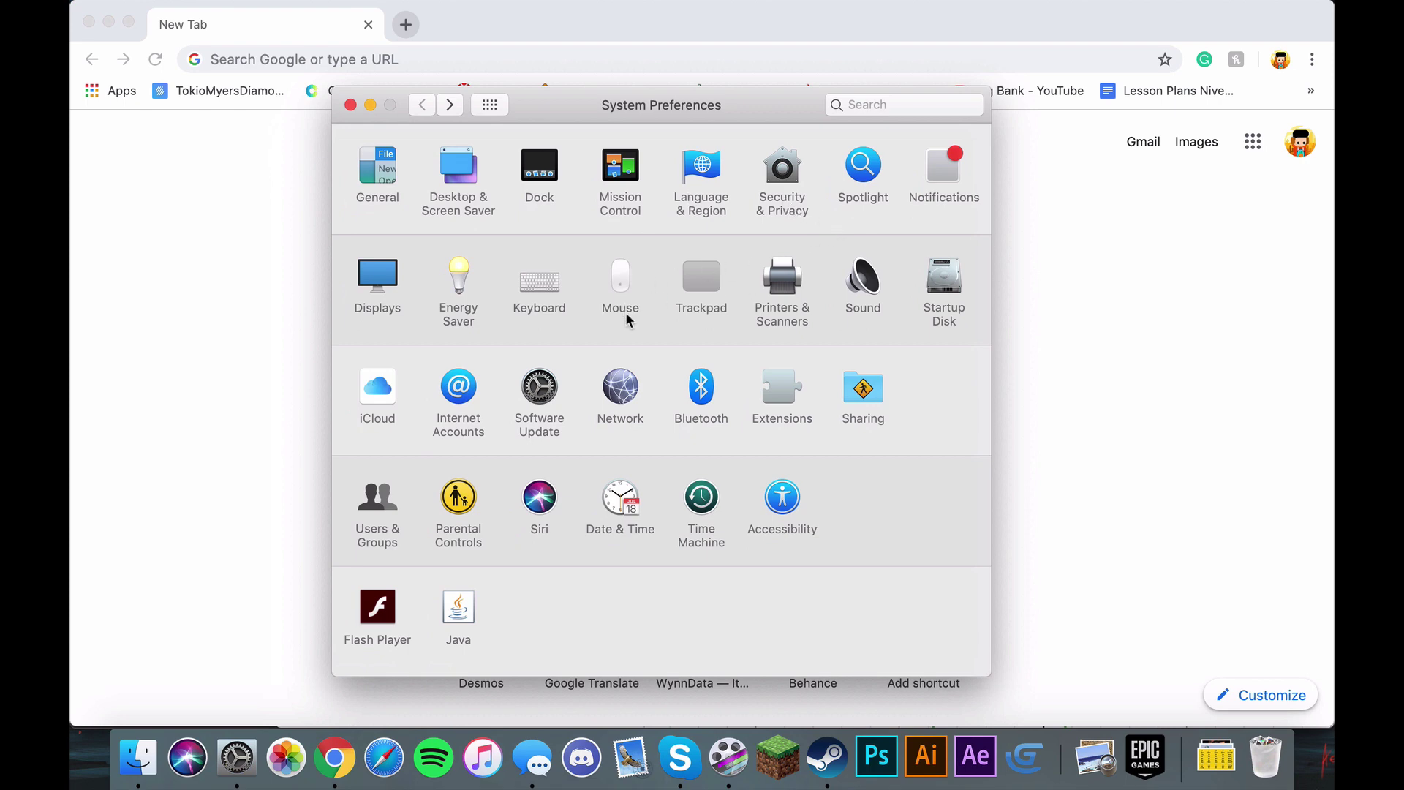
left_click(628, 375)
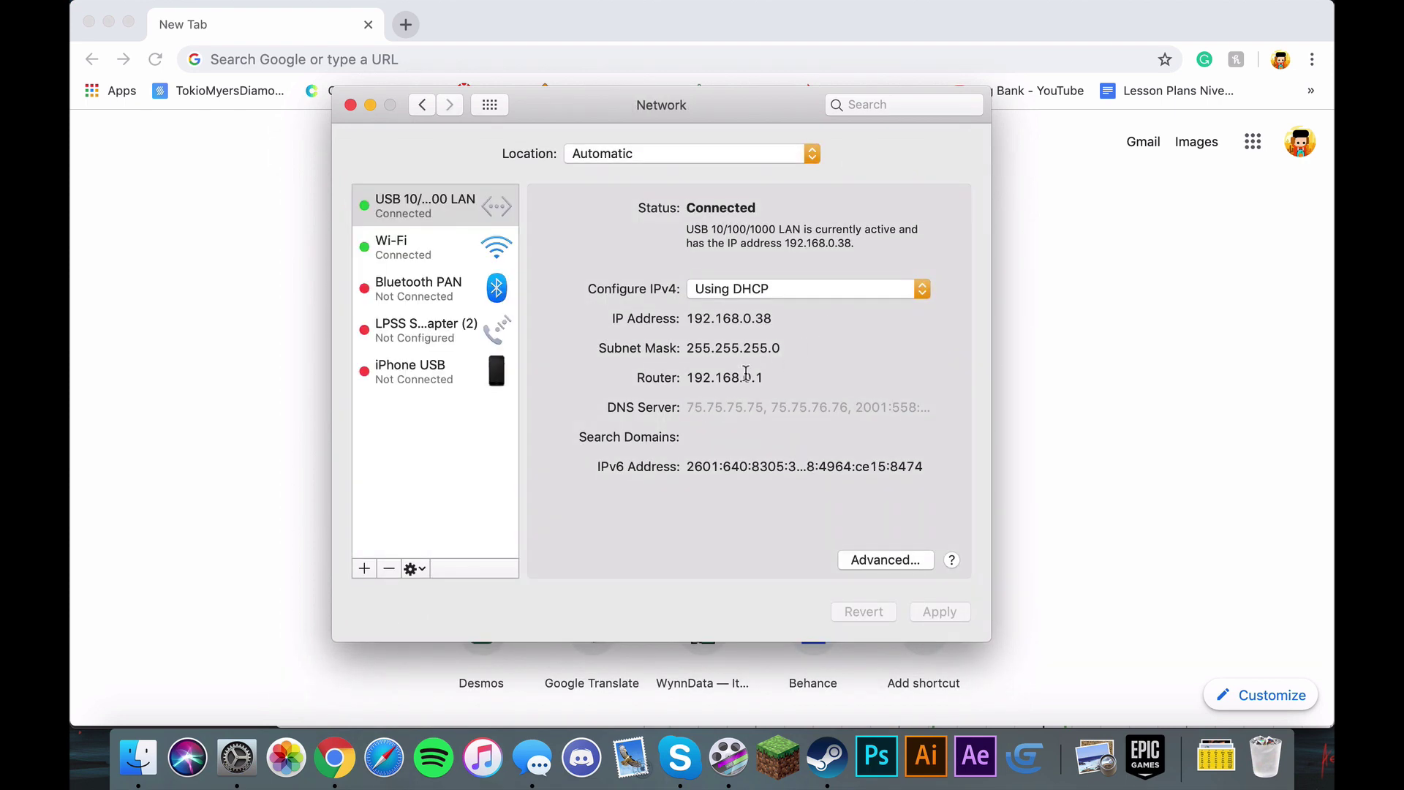
left_click(482, 251)
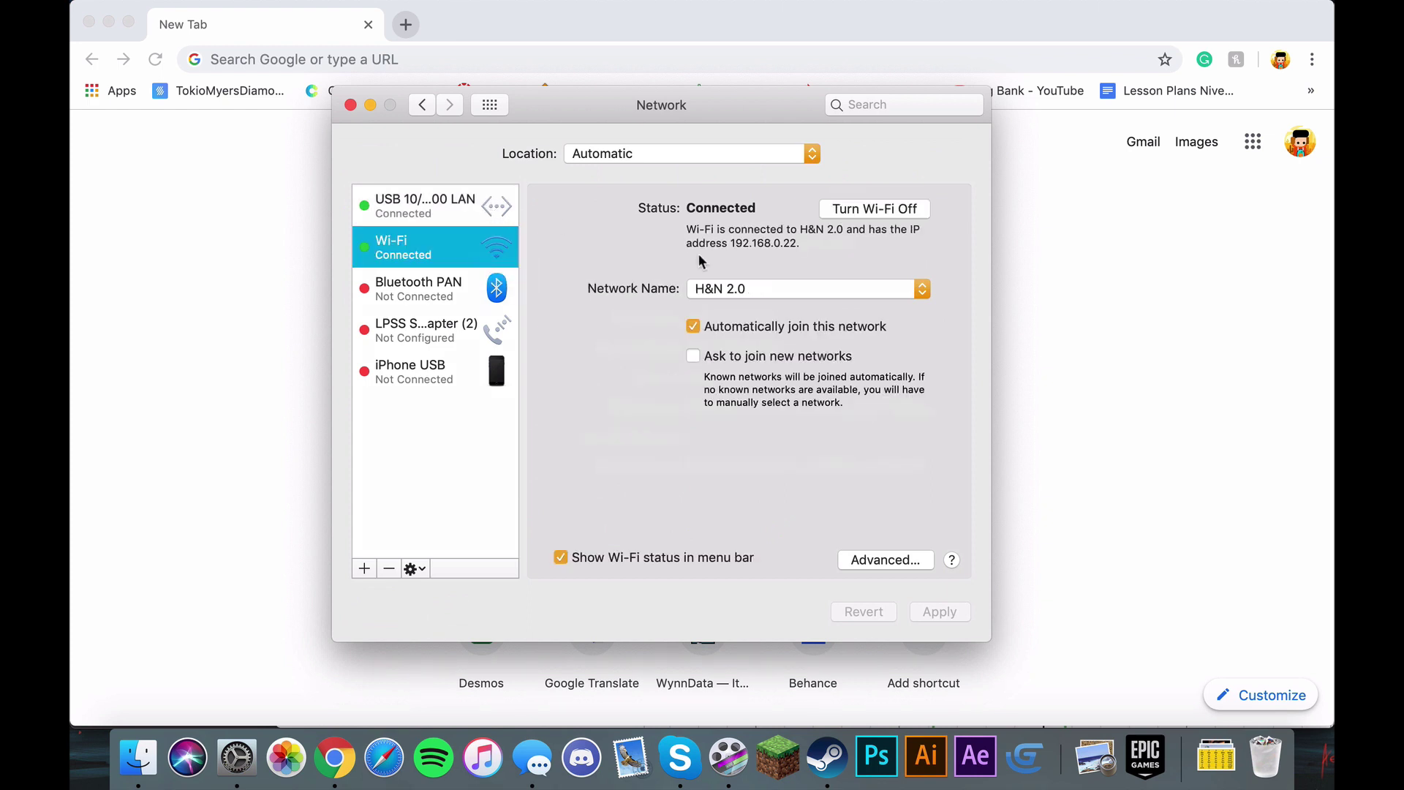
key("Up")
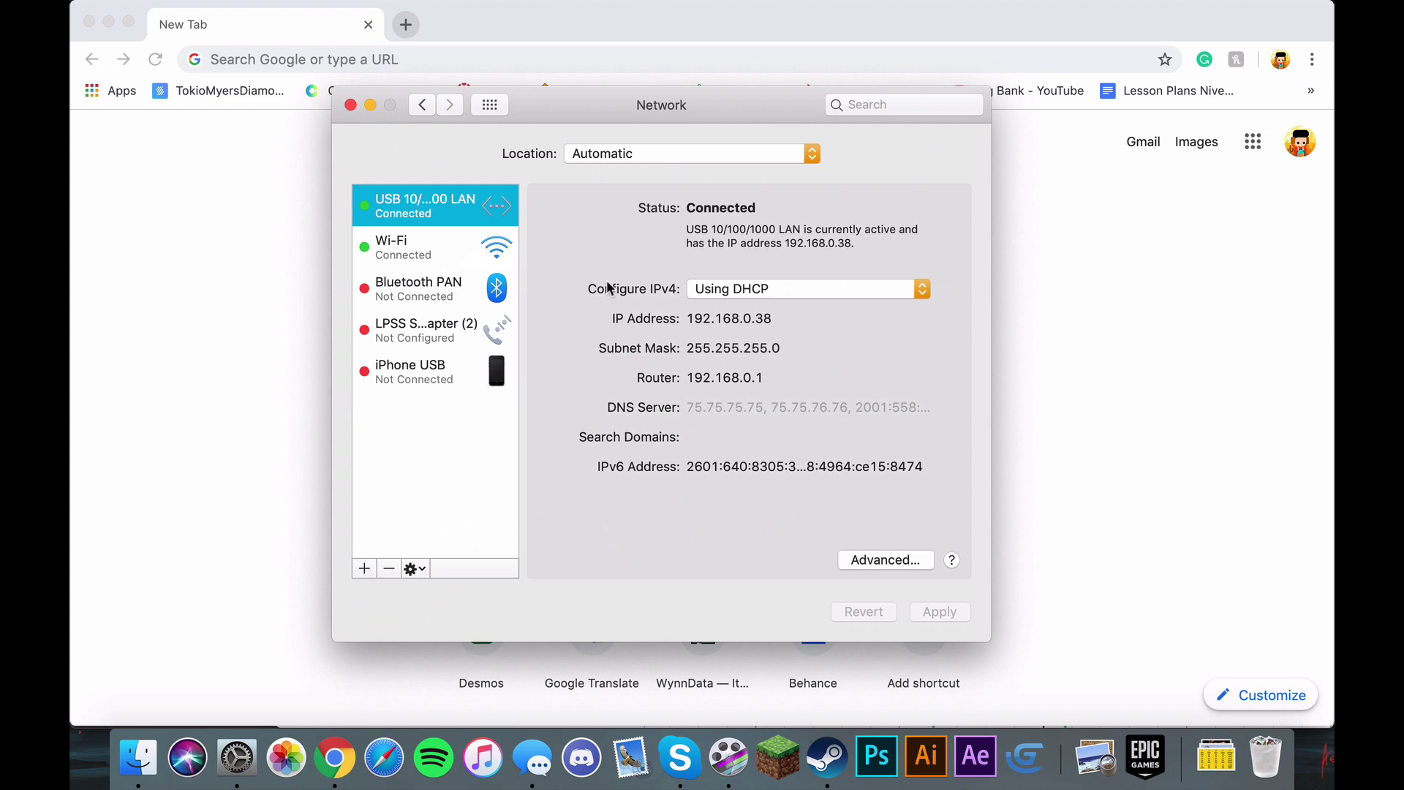
left_click_drag(688, 379, 747, 379)
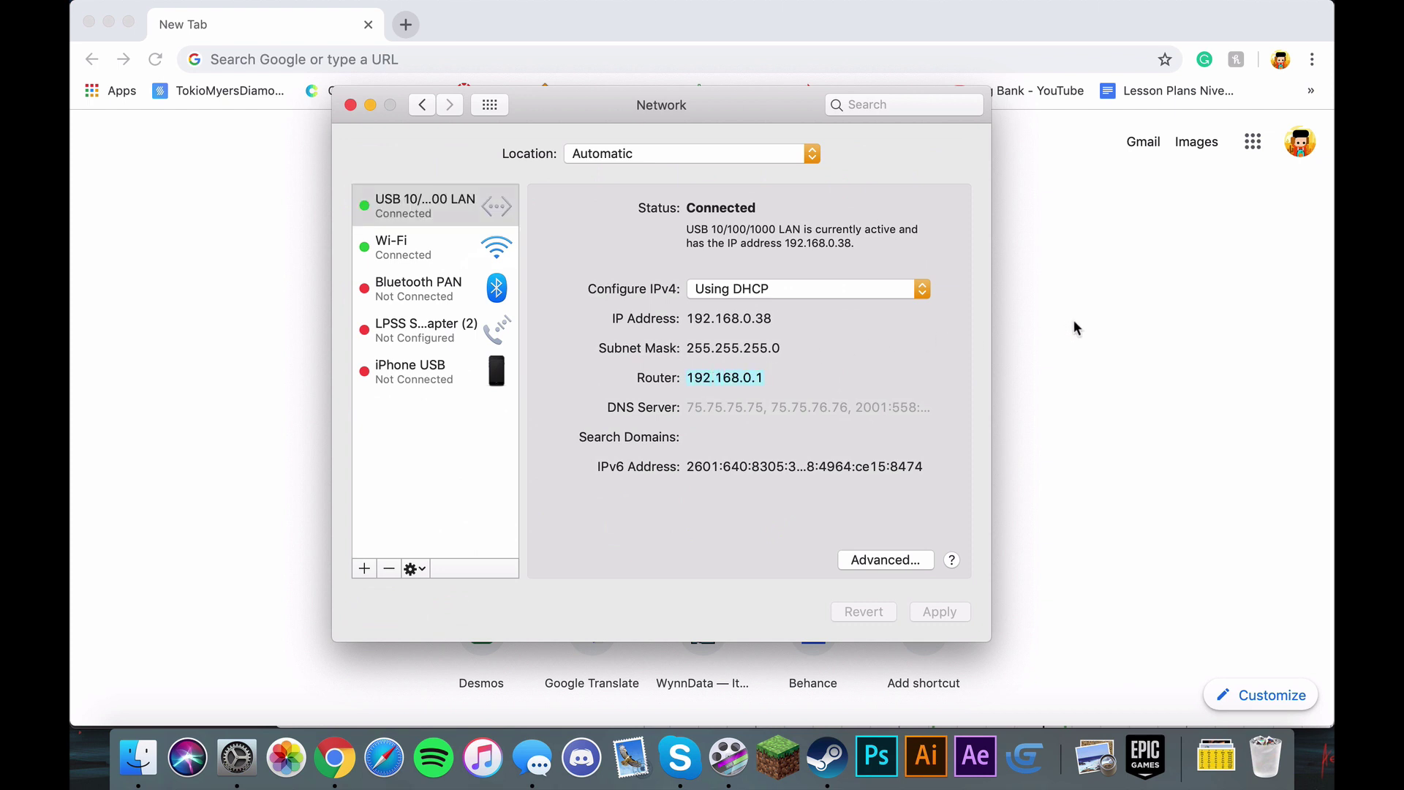
Step: Paste 192.168.0.1 into Chrome to load the router admin page, then log out
left_click(615, 41)
type("192.168.0.1")
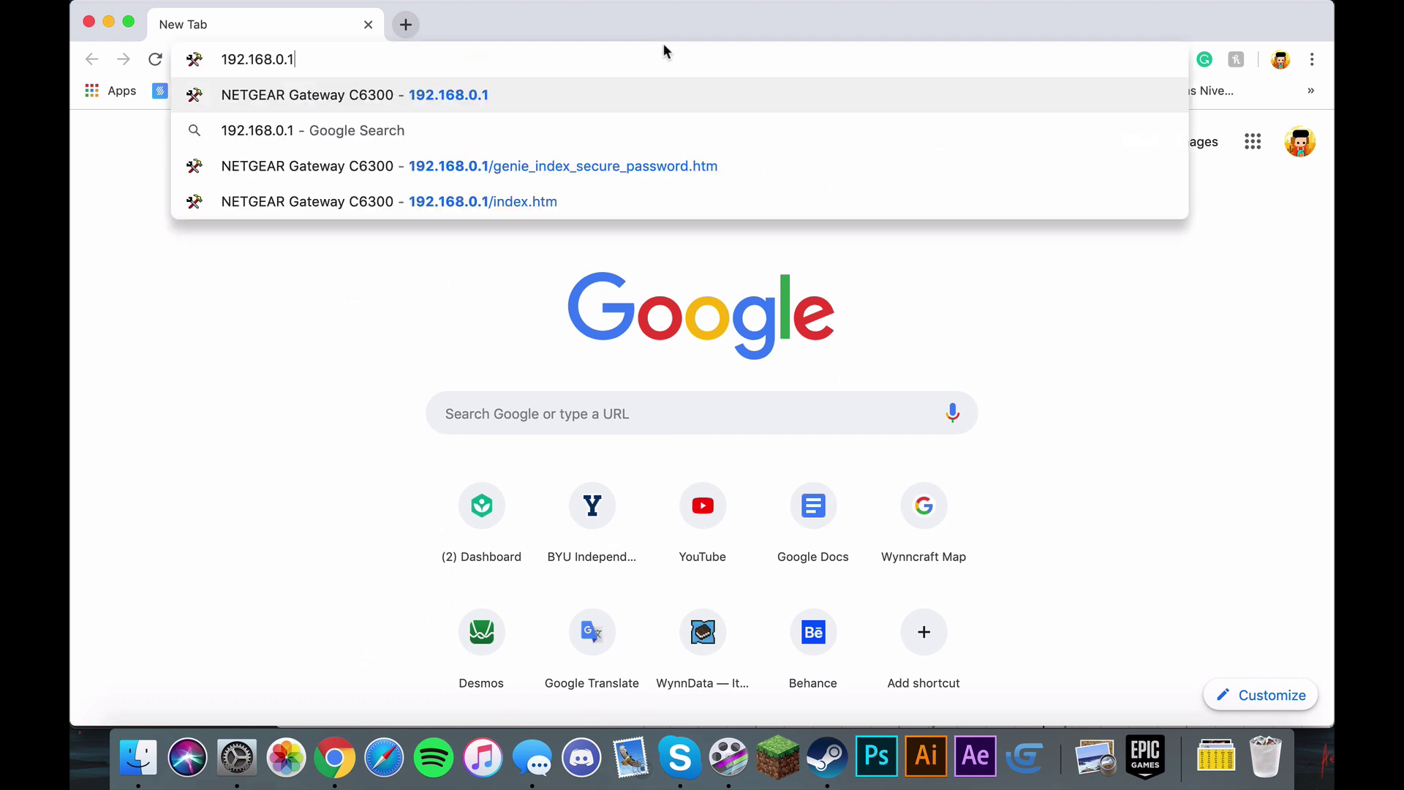
key("Return")
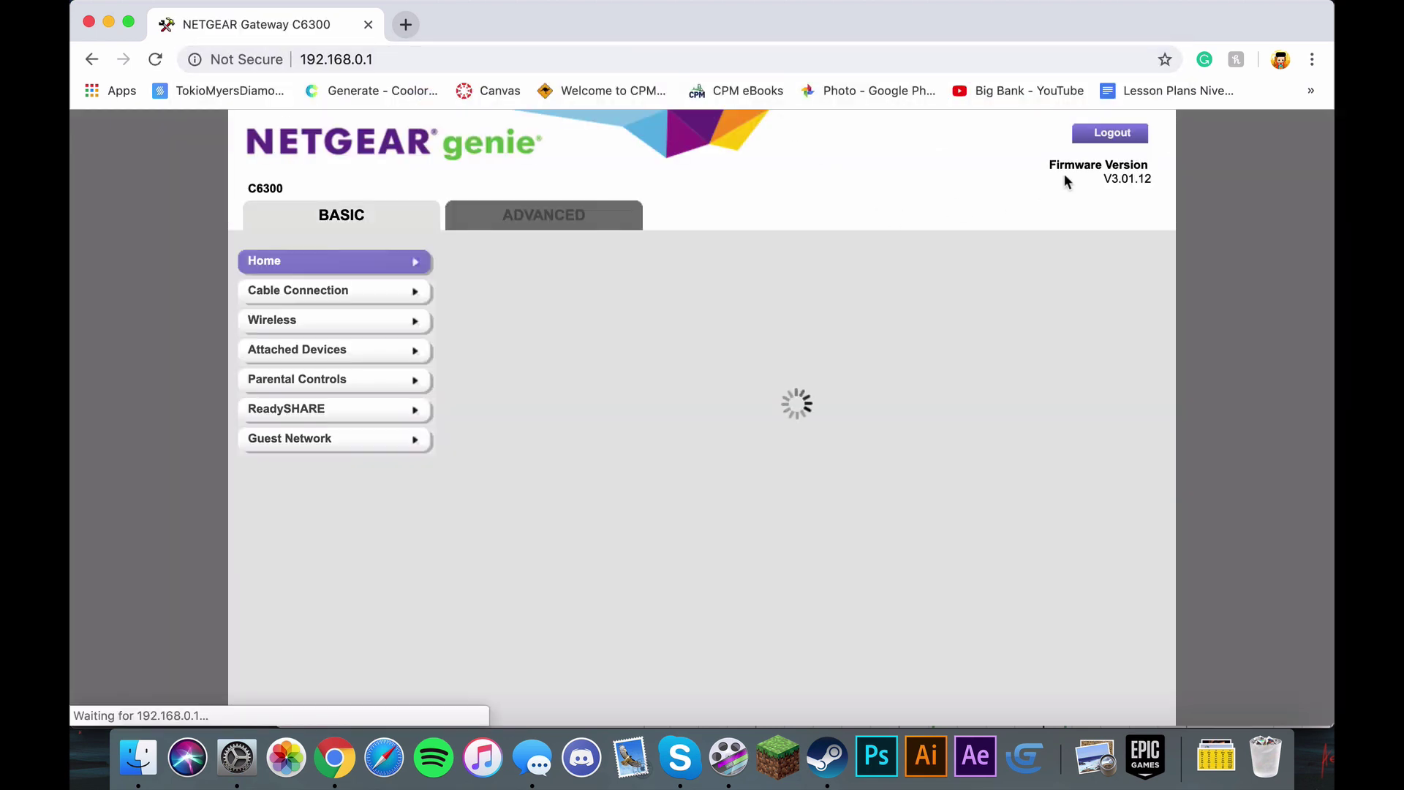
left_click(1105, 140)
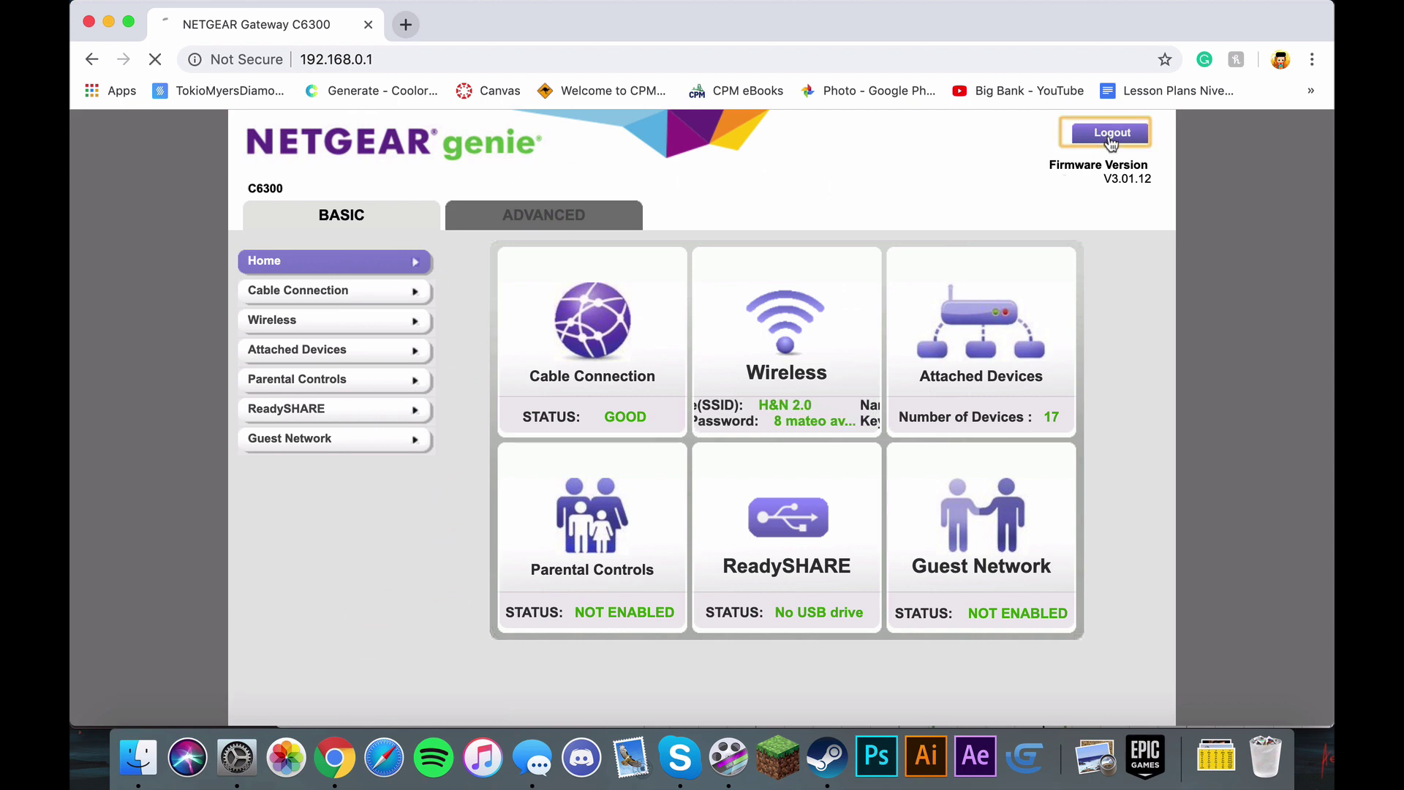
Step: Reload 192.168.0.1 and sign in with the router username and password
left_click(617, 59)
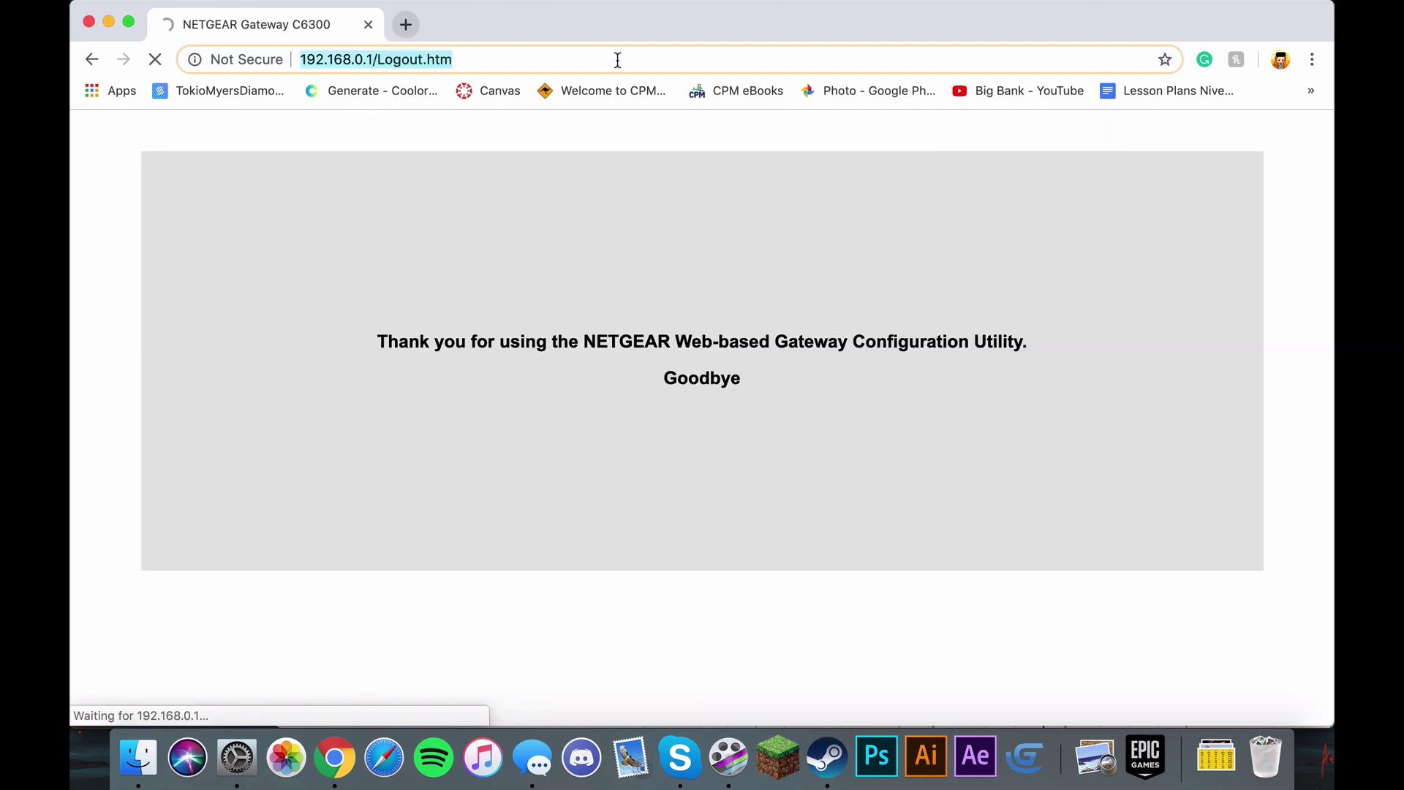
type("192.168.0.1")
key("Return")
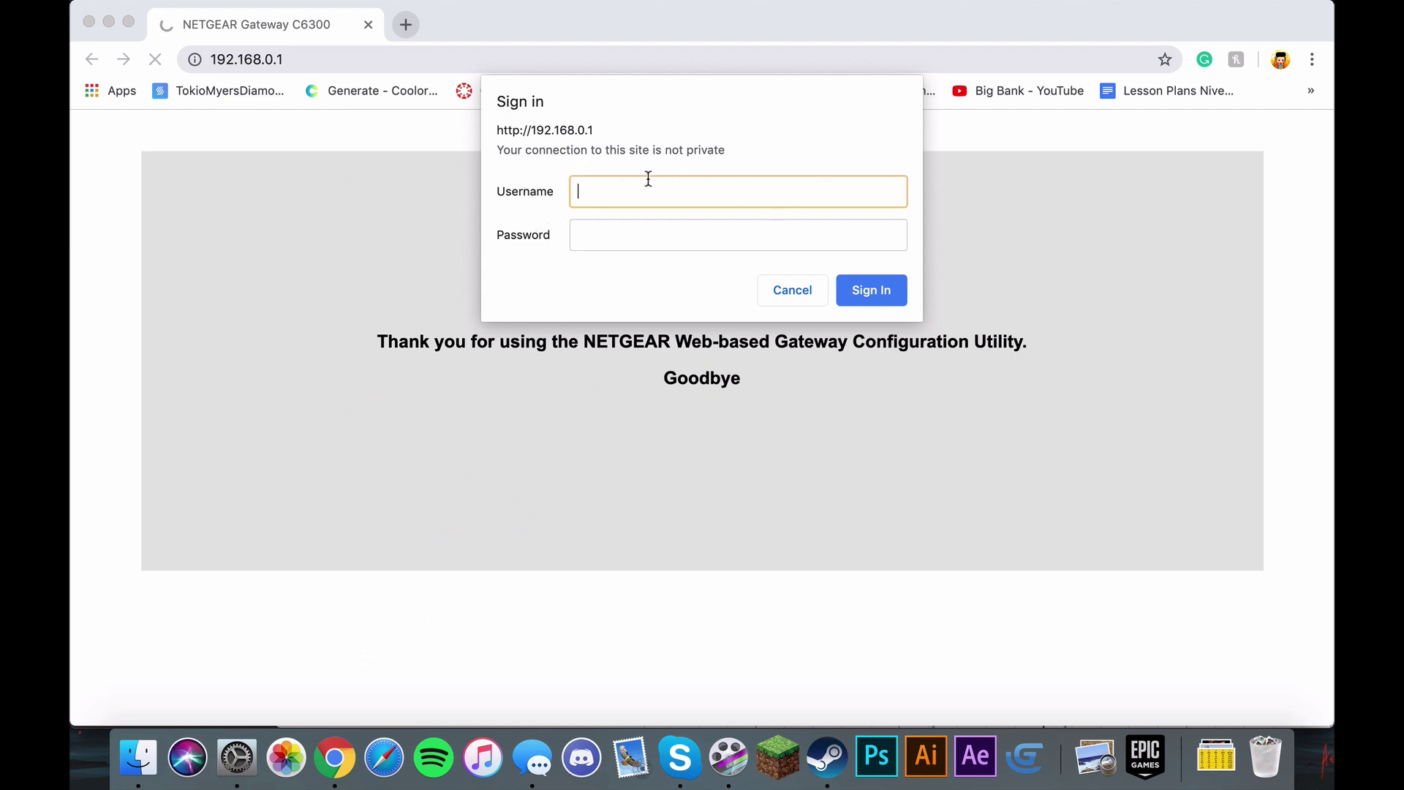
type("admin")
key("Tab")
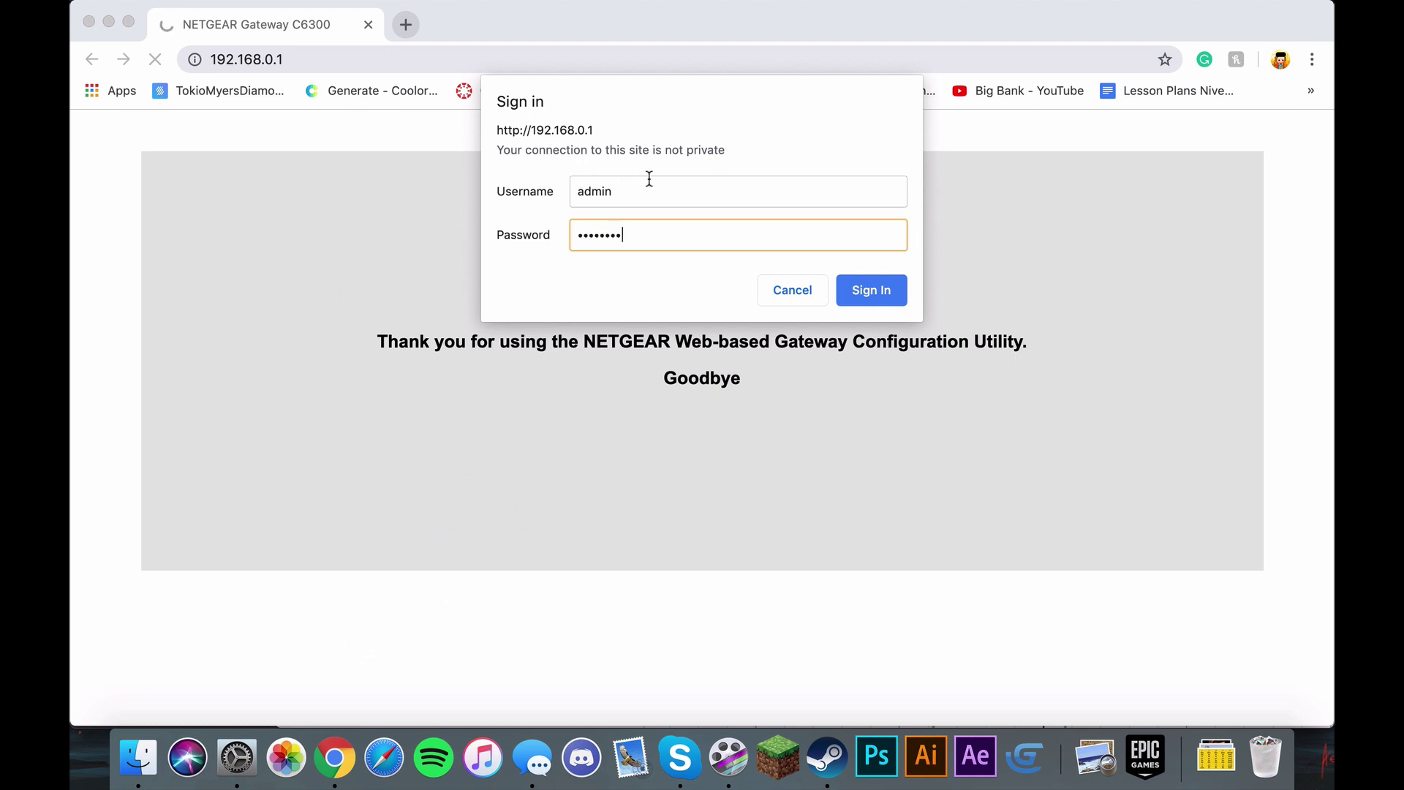
key("Return")
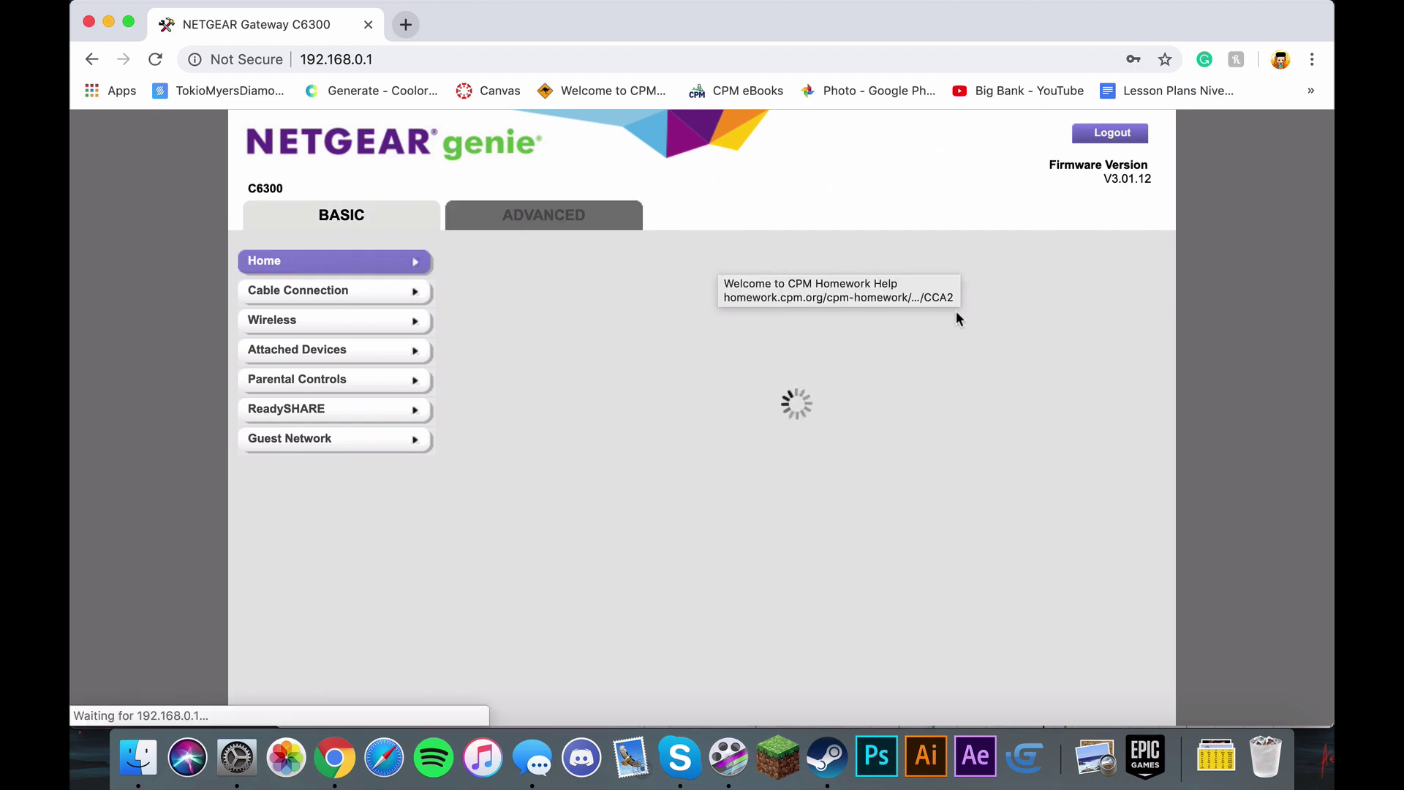
Step: Go to ADVANCED > Advanced Setup > Port Forwarding / Port Triggering to see existing rules
scroll(1183, 300, "down", 1)
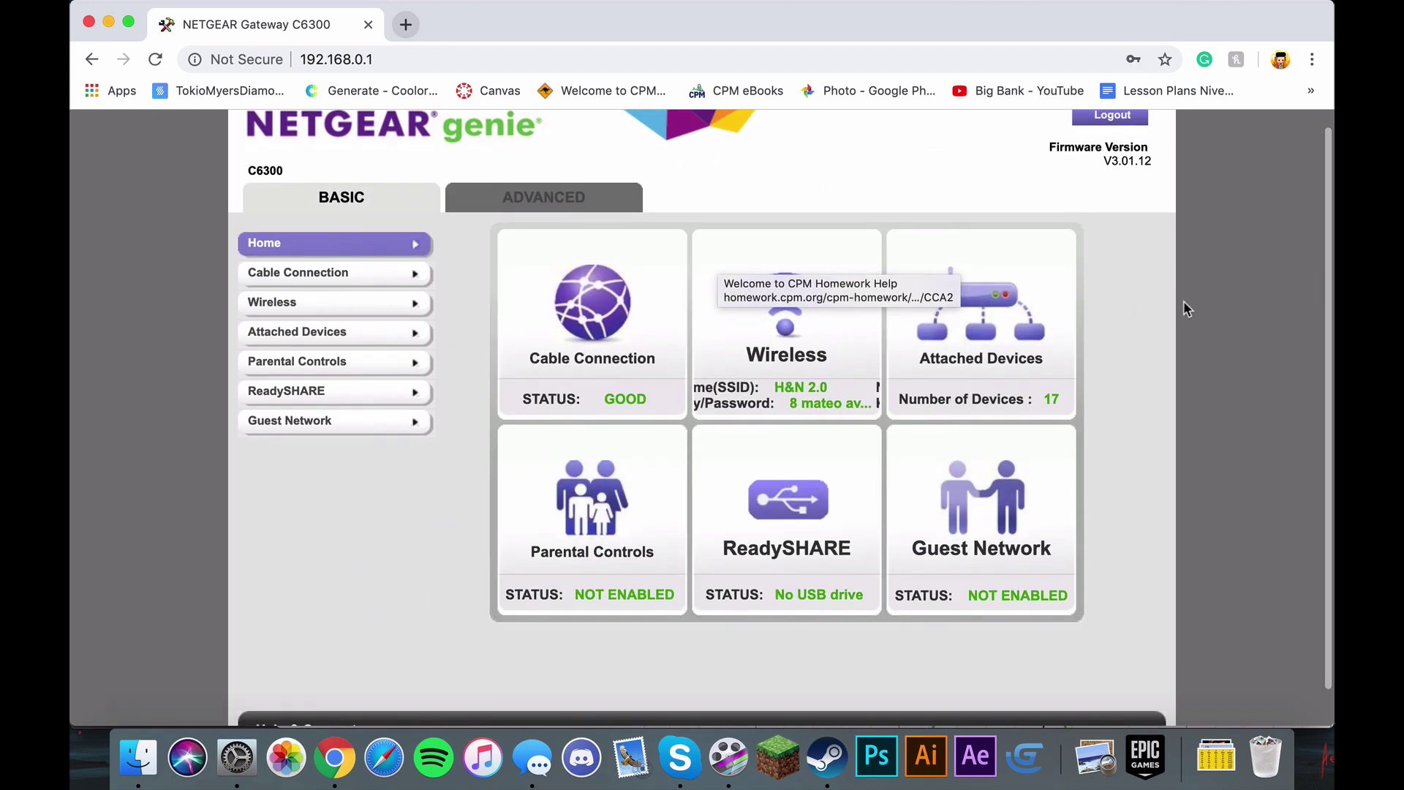
left_click(563, 205)
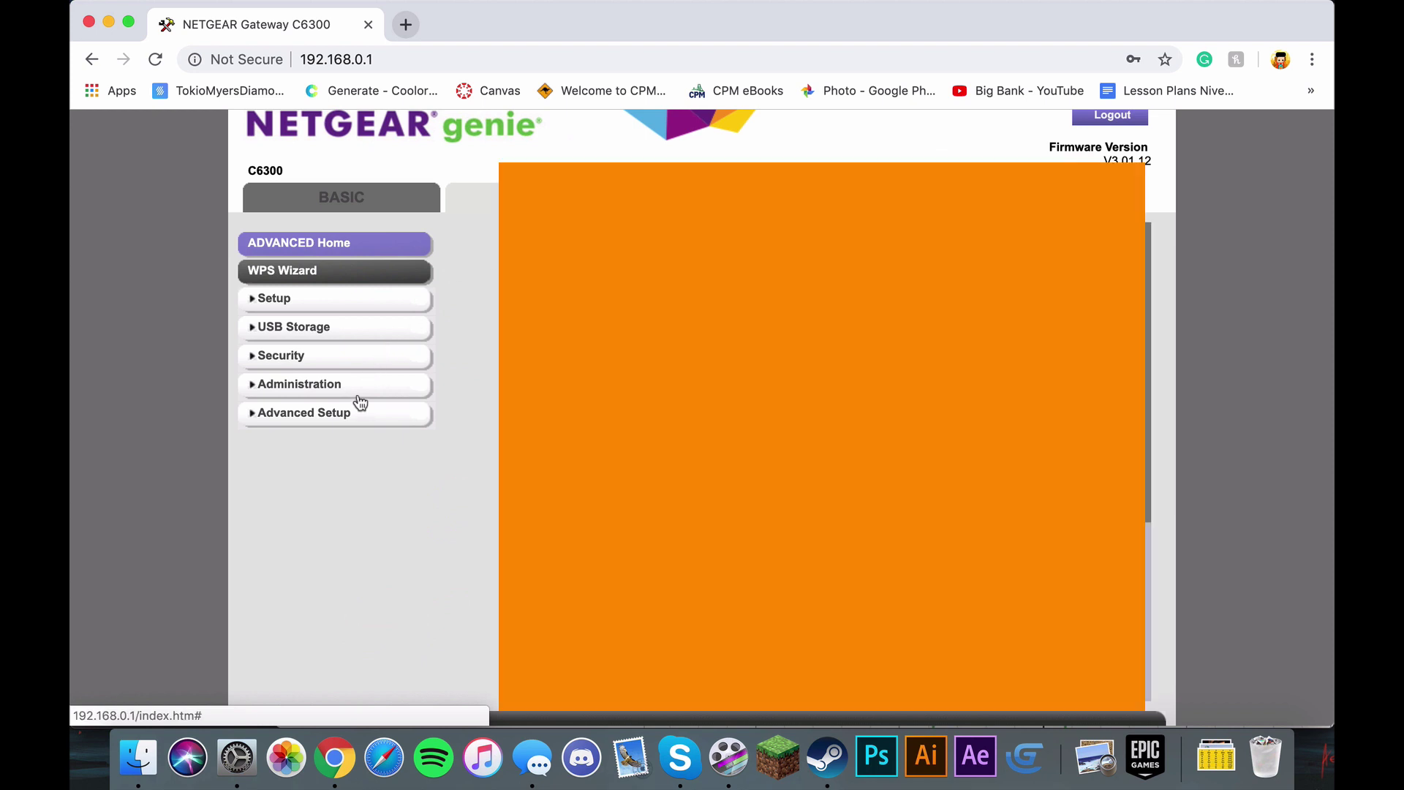
left_click(359, 412)
scroll(392, 401, "down", 2)
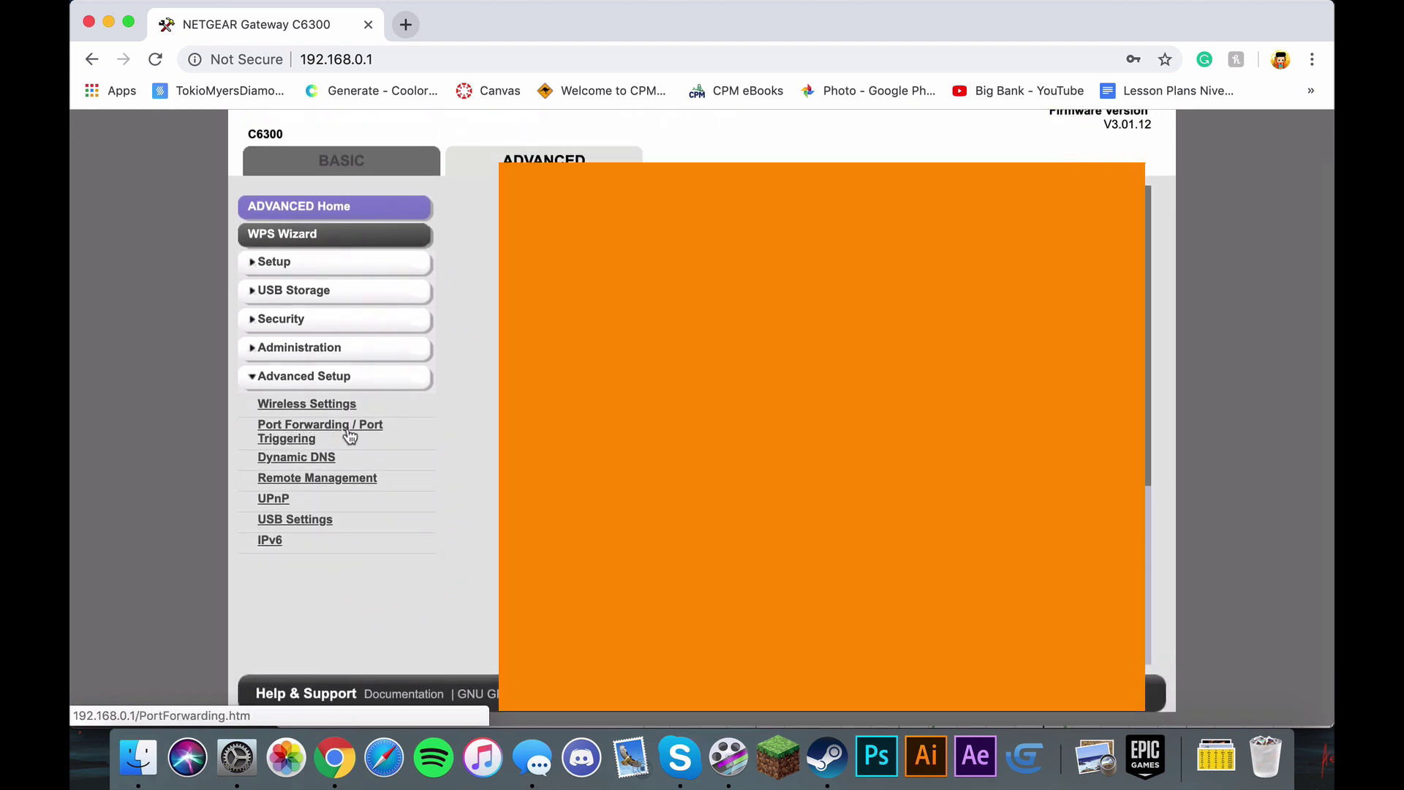
left_click(299, 435)
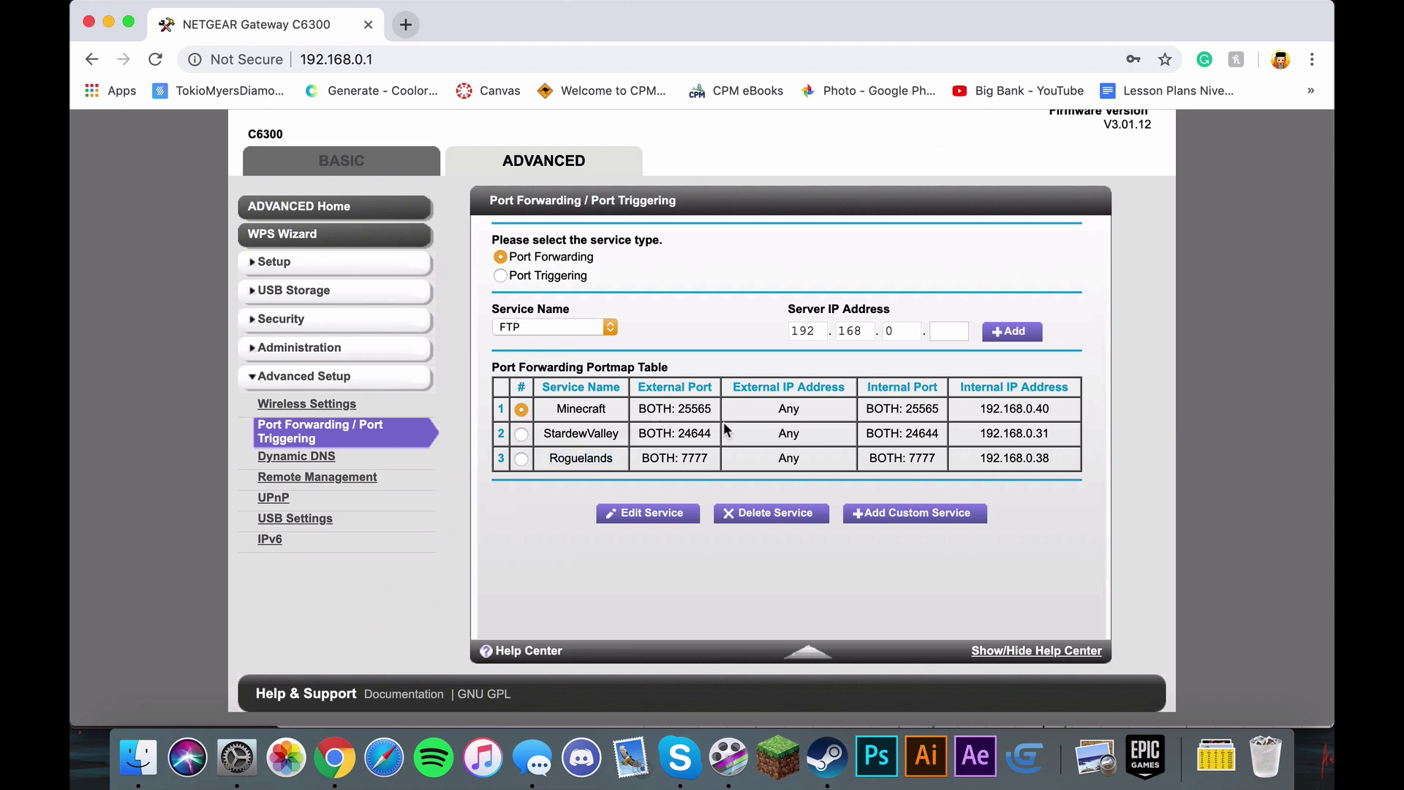
Step: With Port Forwarding as the service type, delete the existing Roguelands rule
left_click(512, 260)
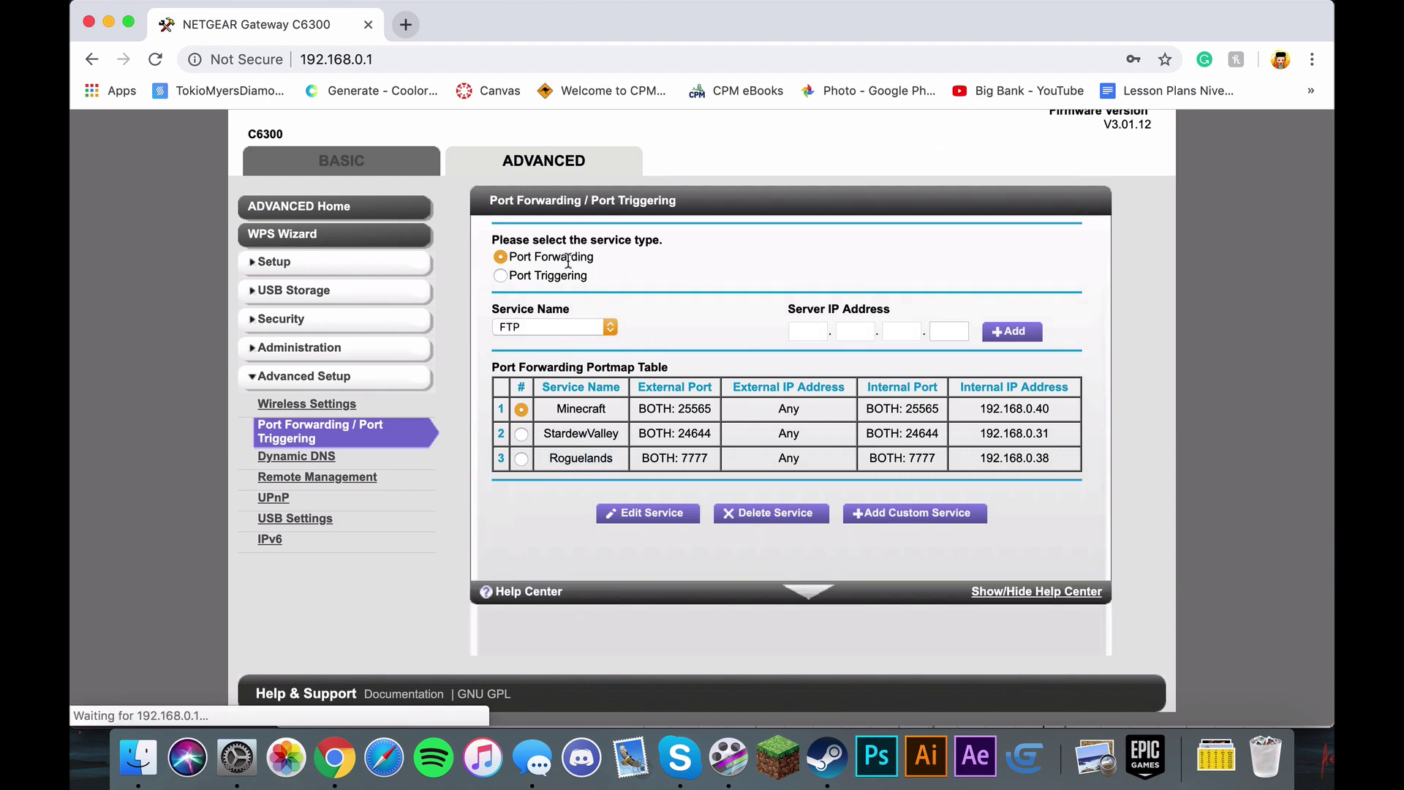
left_click(565, 330)
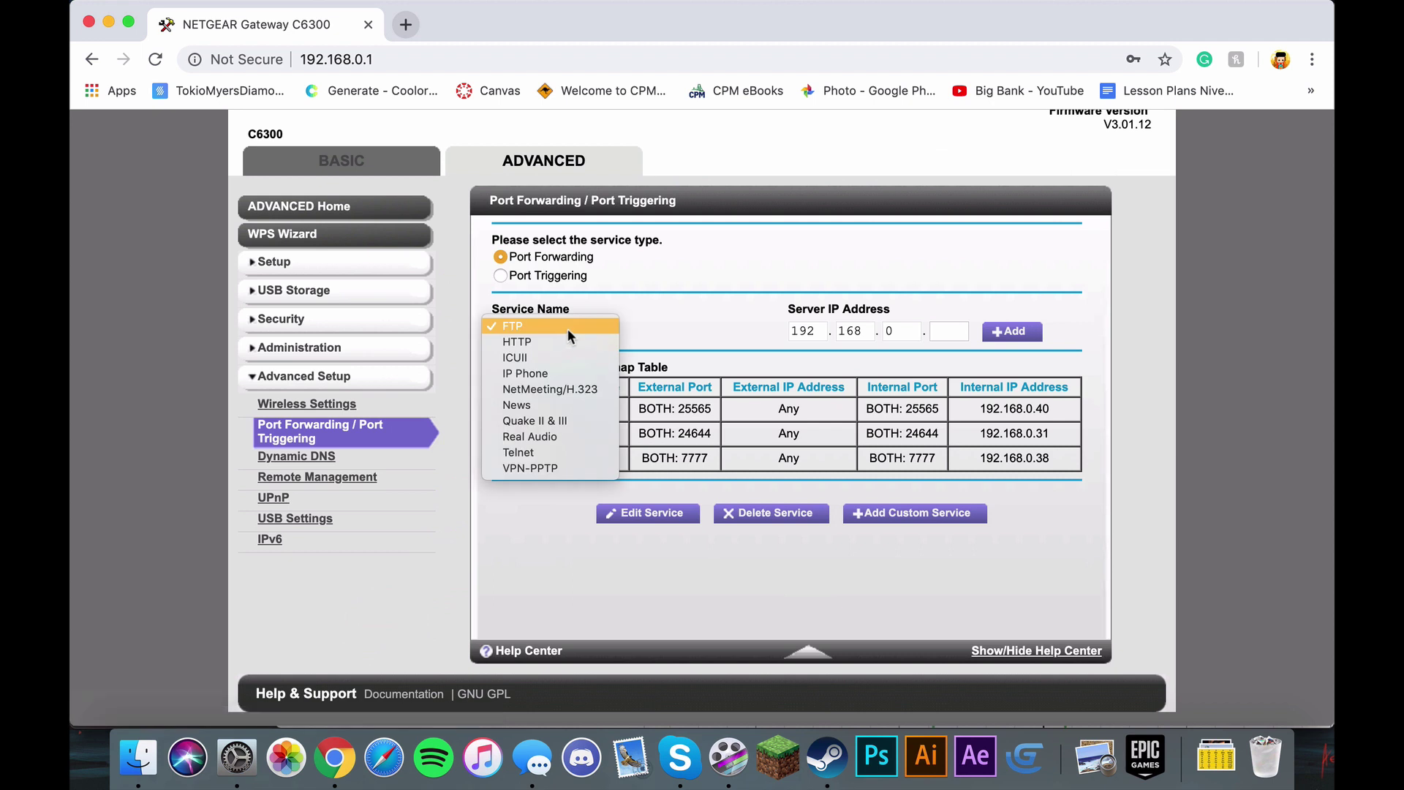
left_click(620, 326)
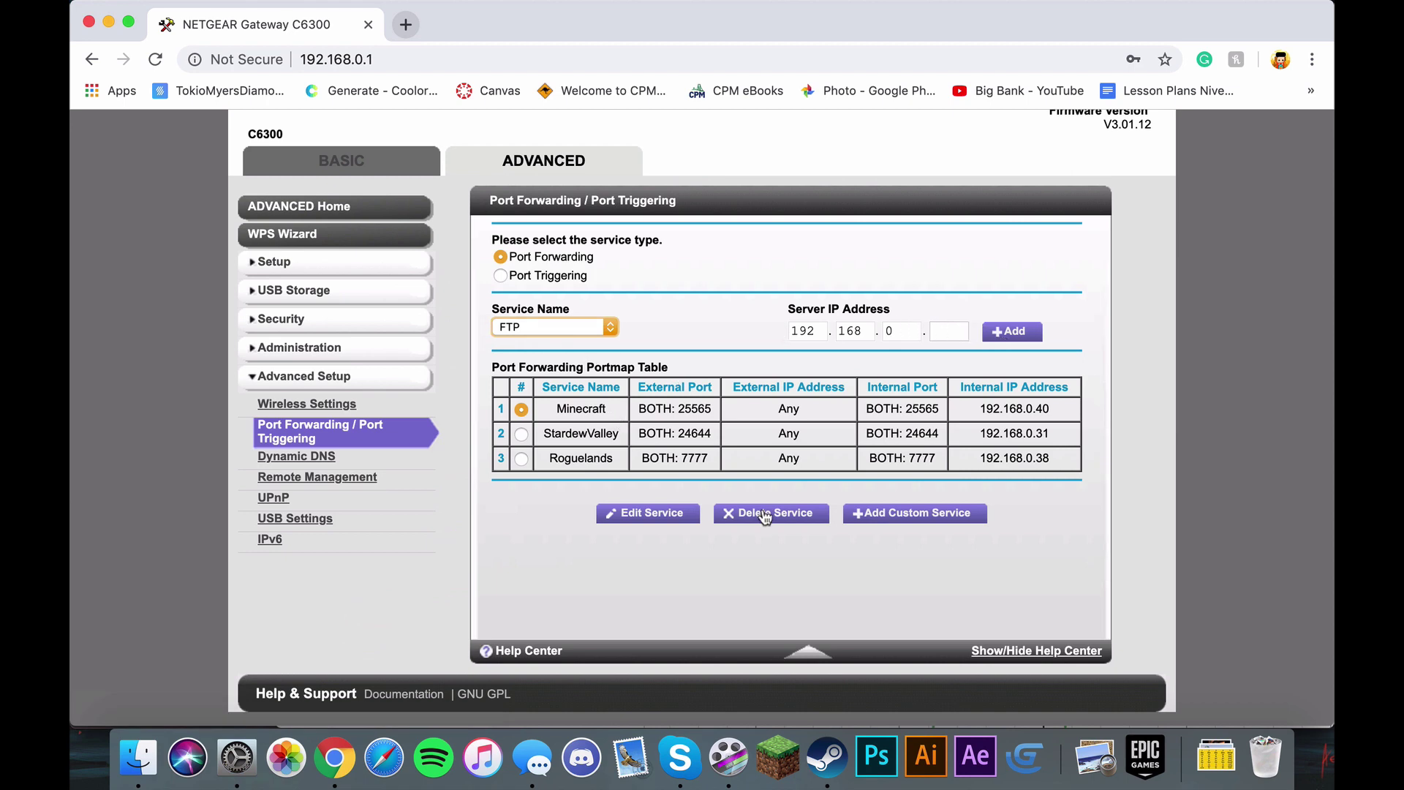
left_click(519, 459)
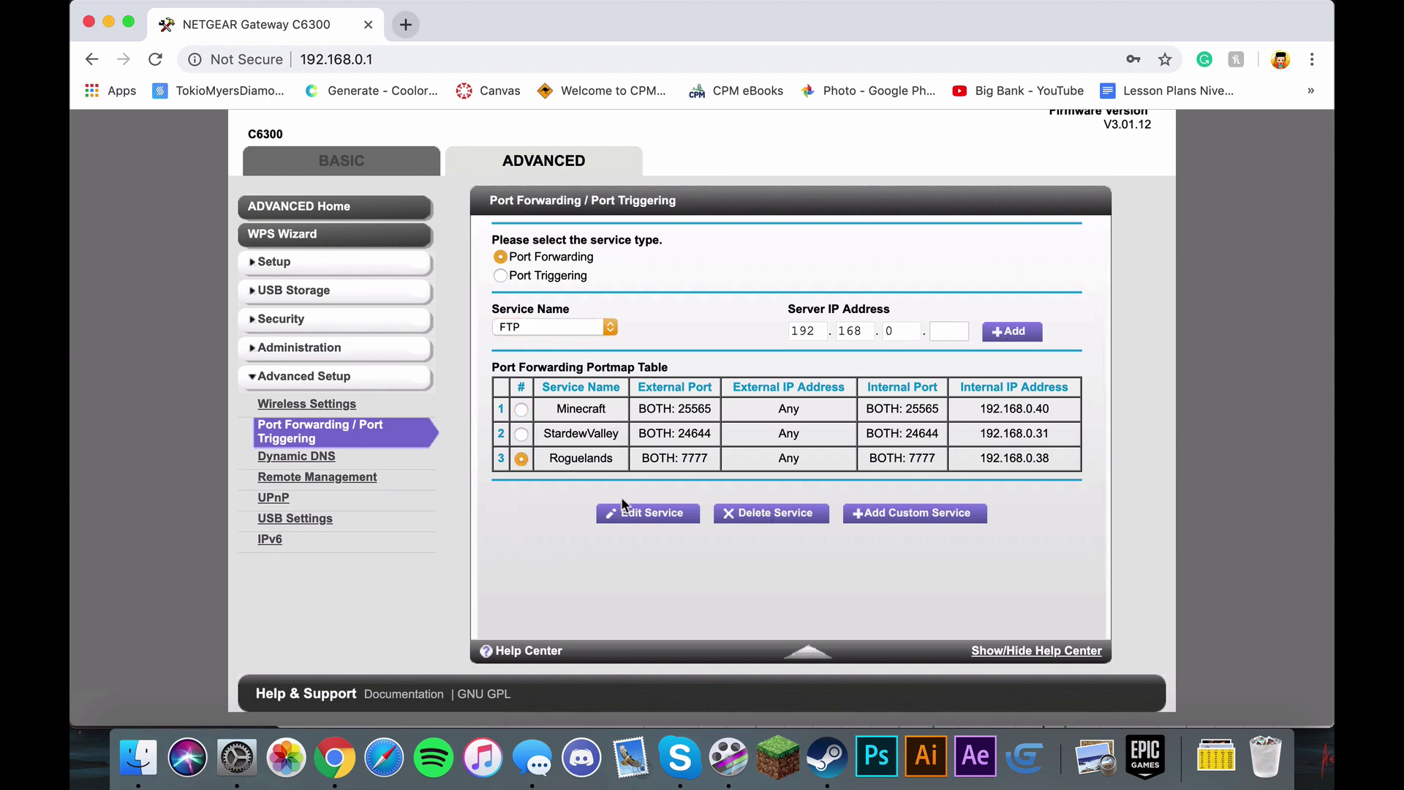
left_click(761, 515)
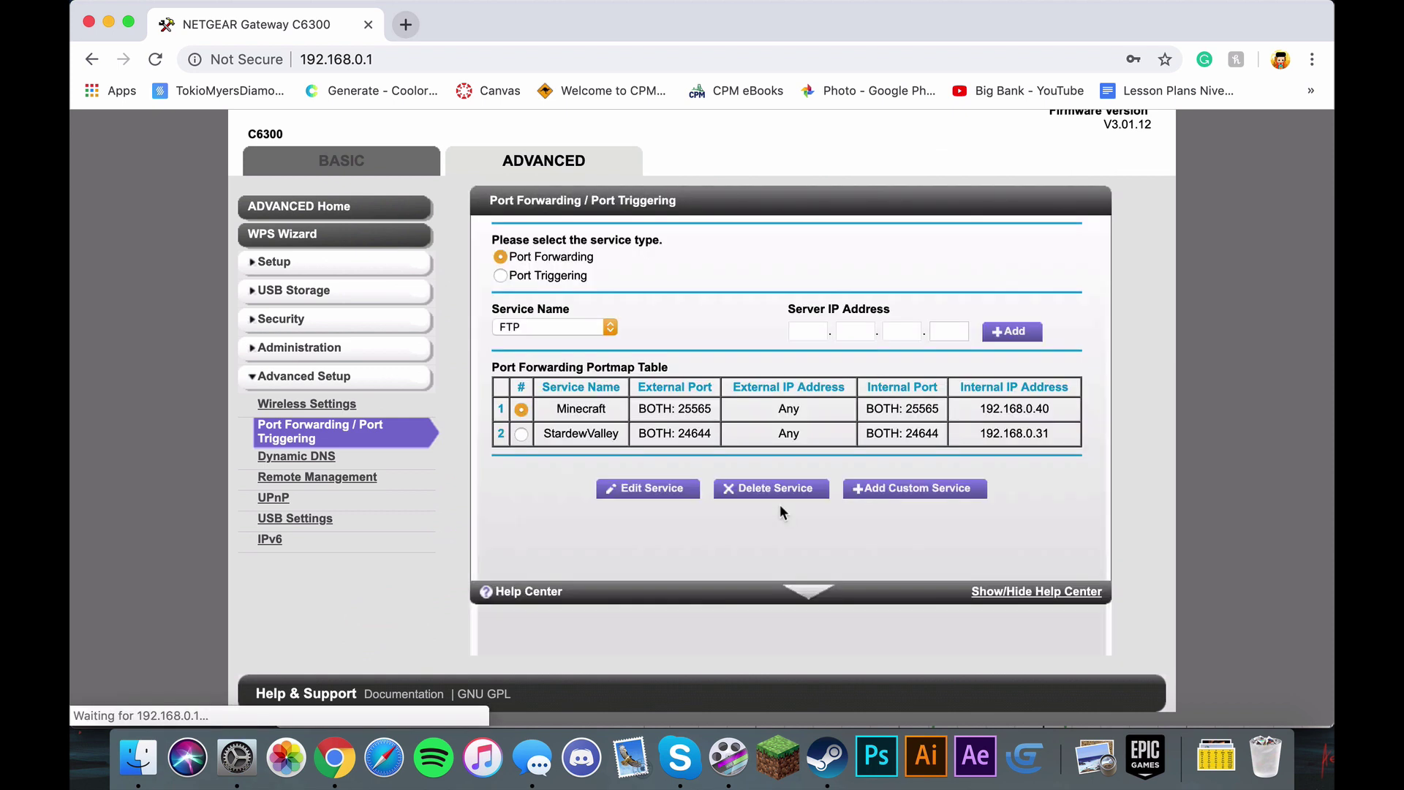
Step: Add a custom service 'Rogueland' with external and internal ports 7777, then focus the internal IP
left_click(894, 490)
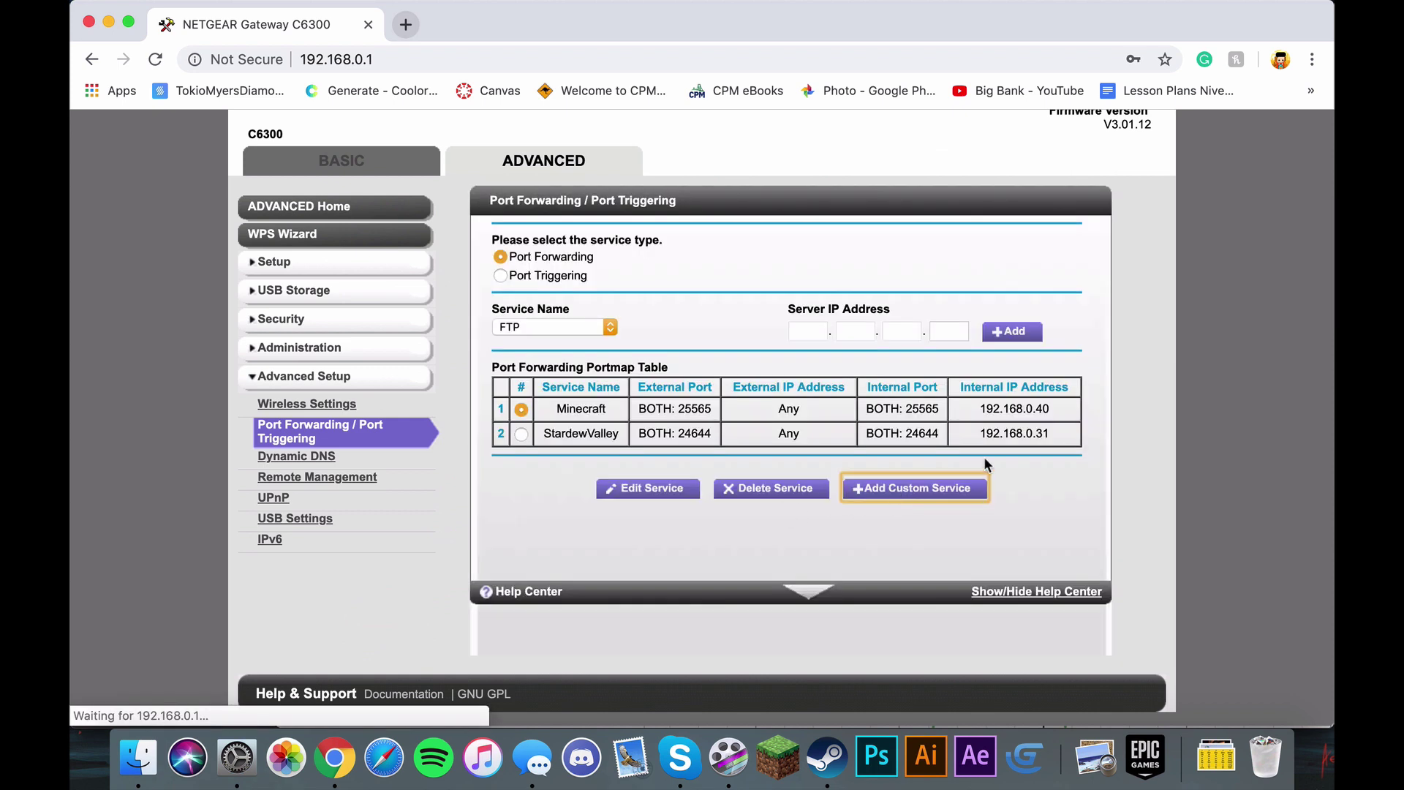
left_click(759, 285)
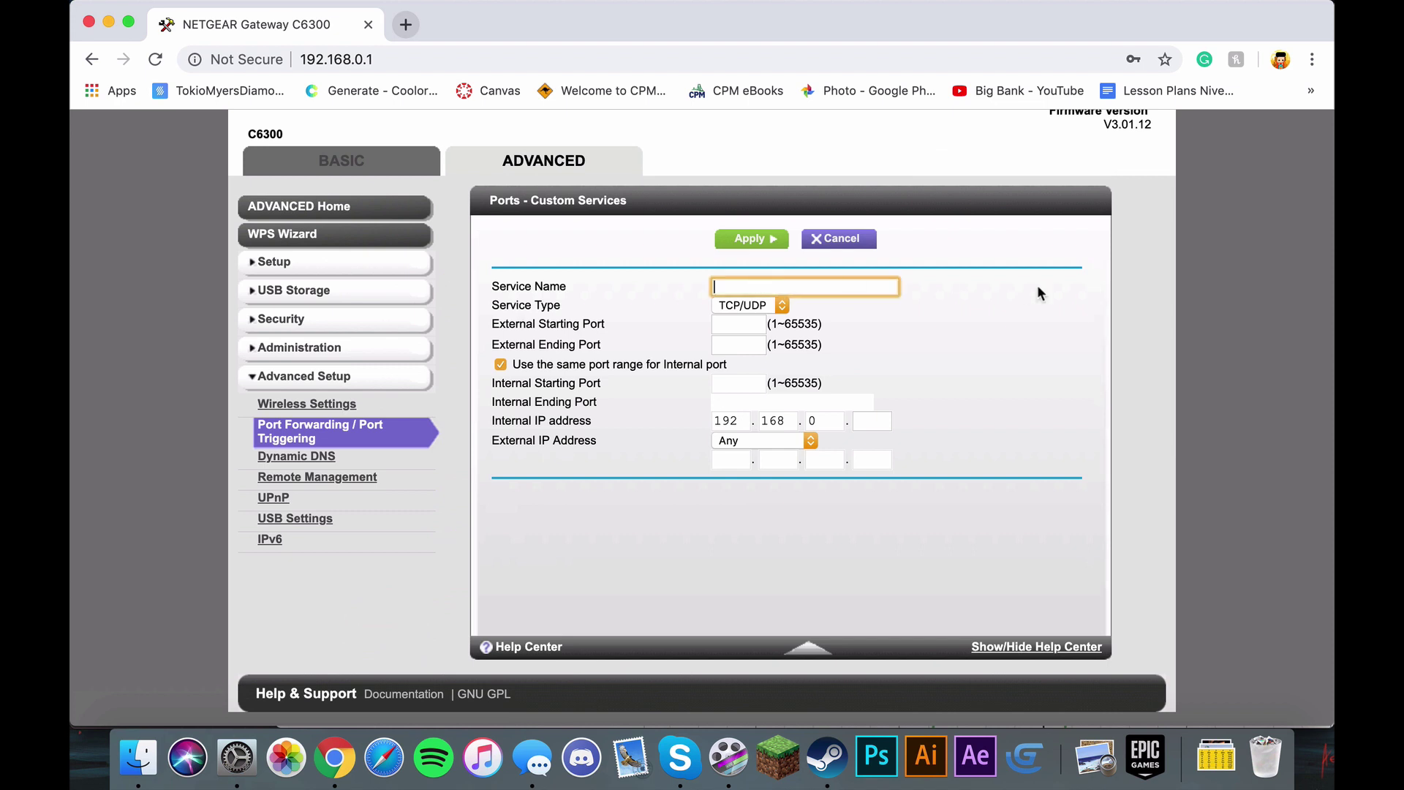
type("Roguelands")
left_click(747, 328)
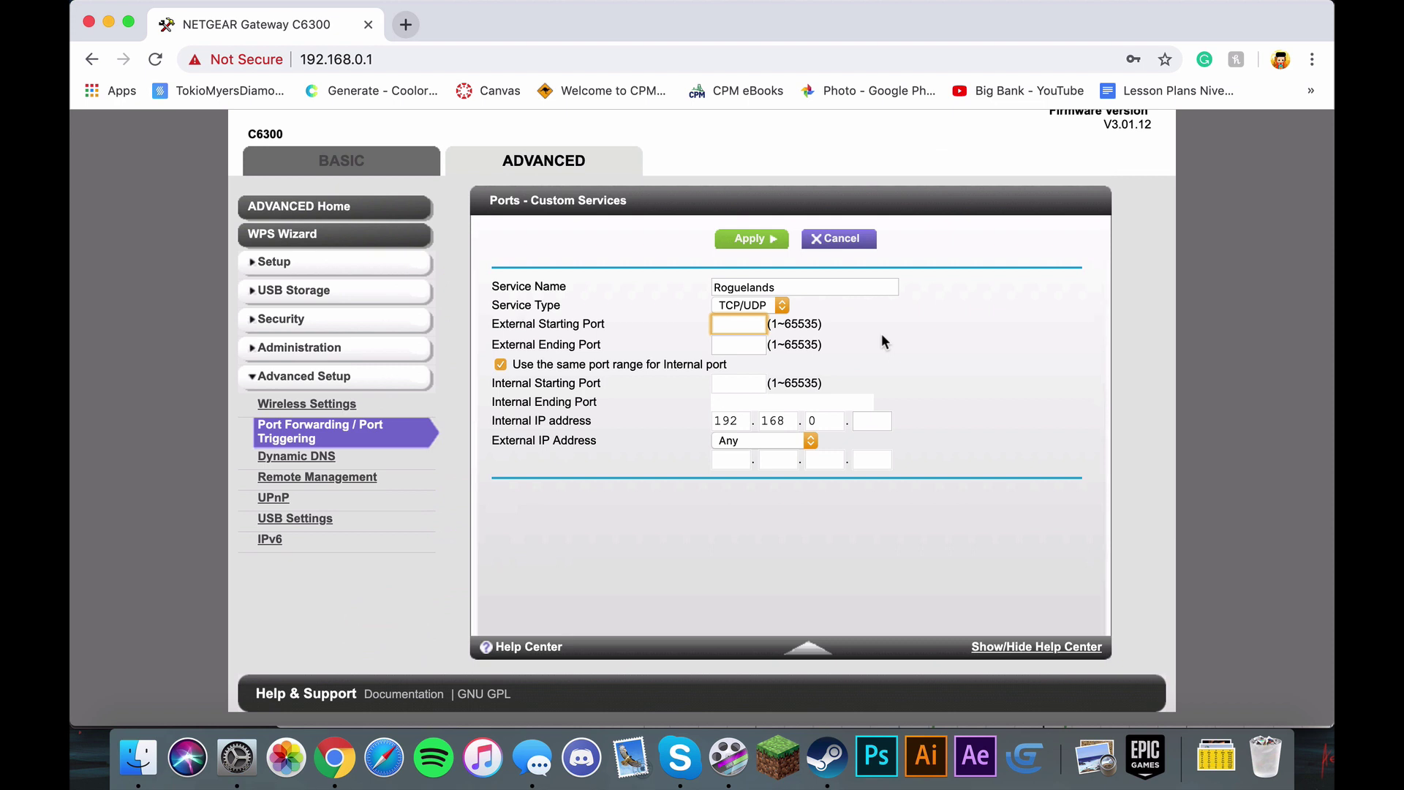
type("7777")
left_click(742, 344)
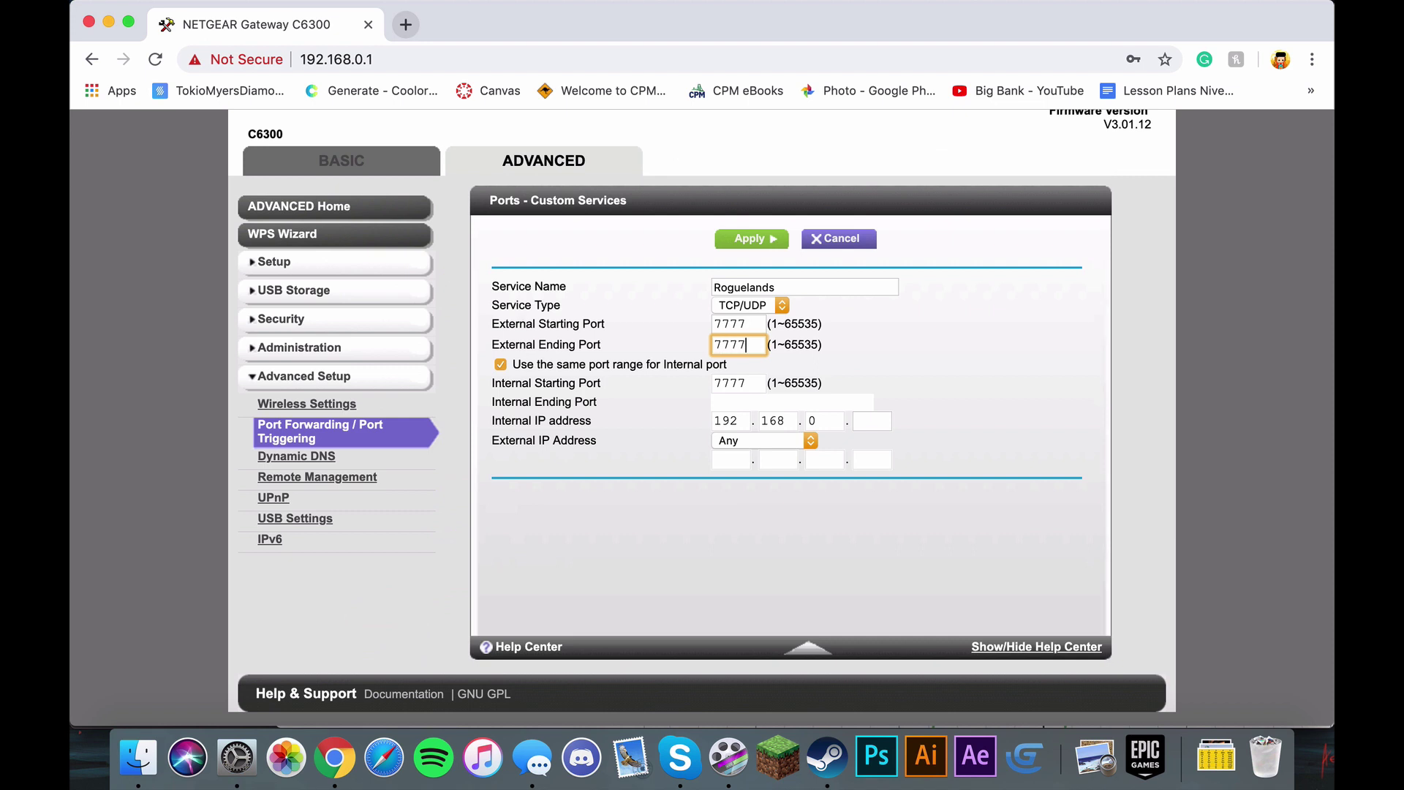
left_click(911, 406)
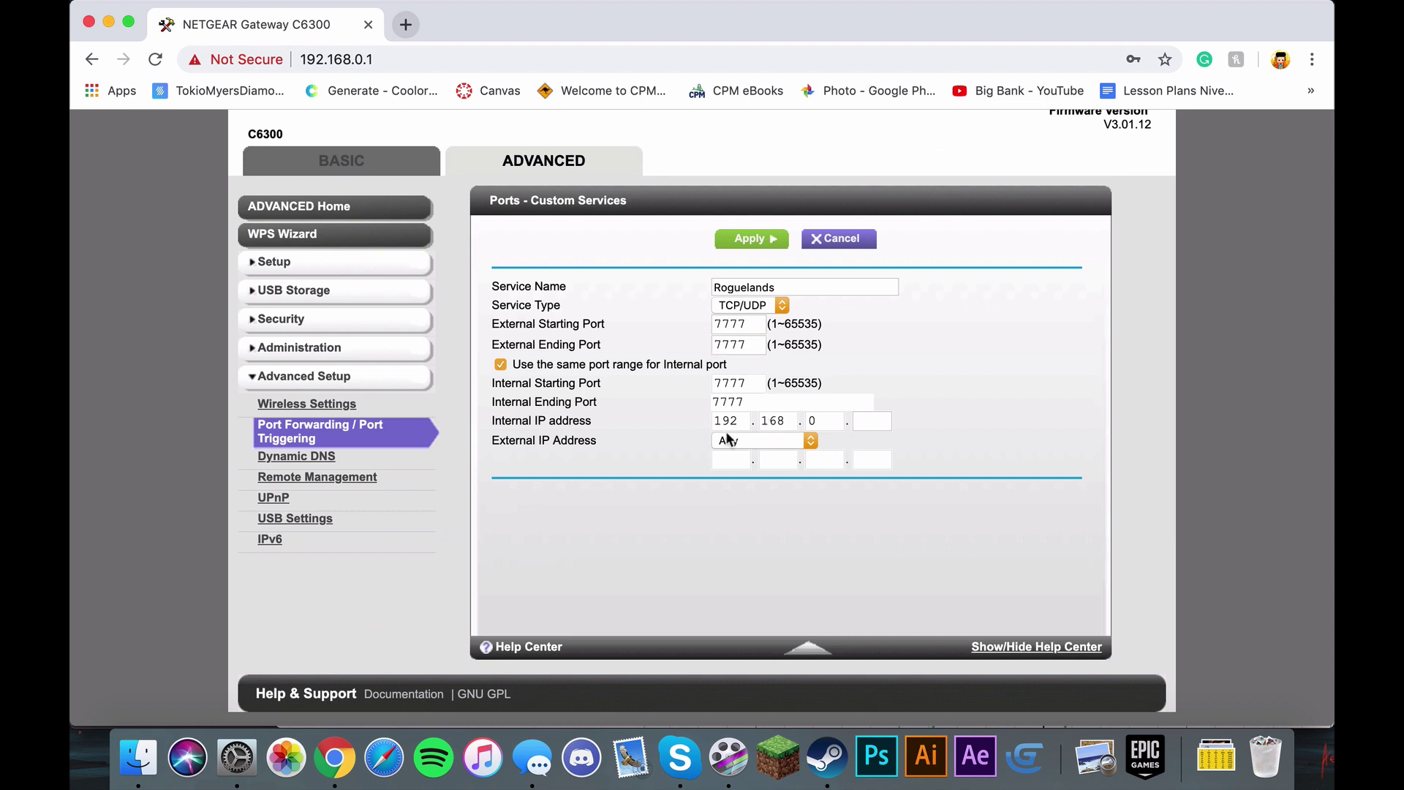
triple_click(548, 420)
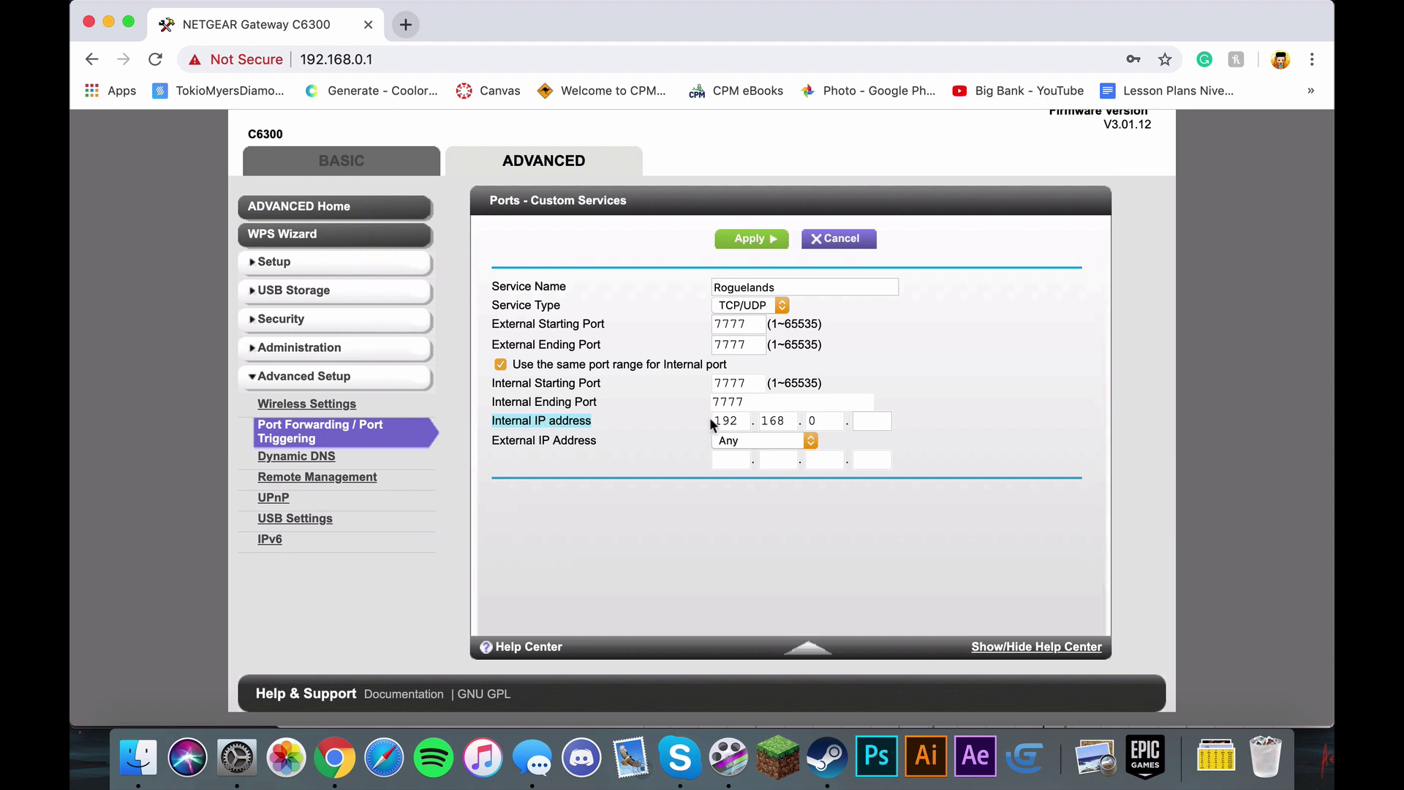
left_click(855, 421)
left_click(925, 405)
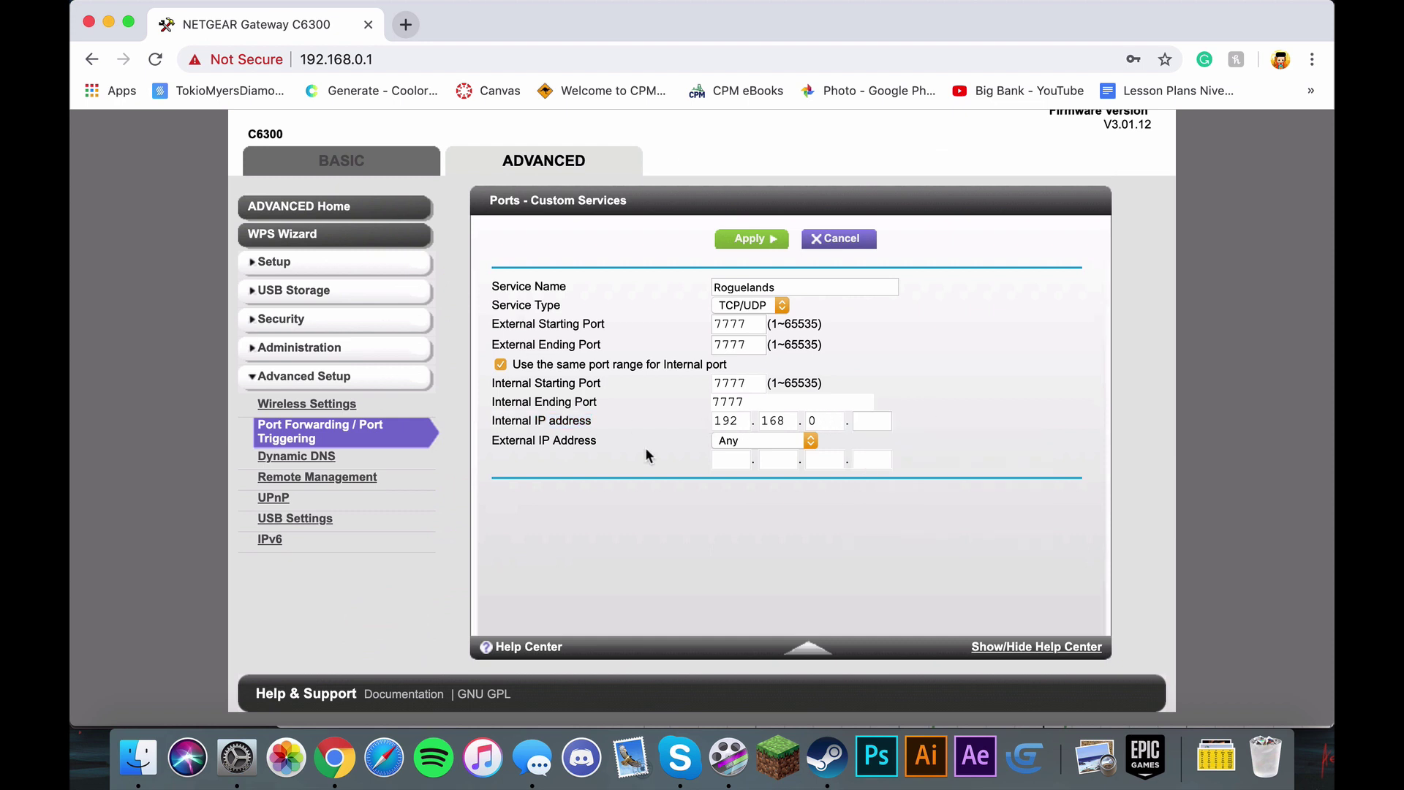
left_click(256, 747)
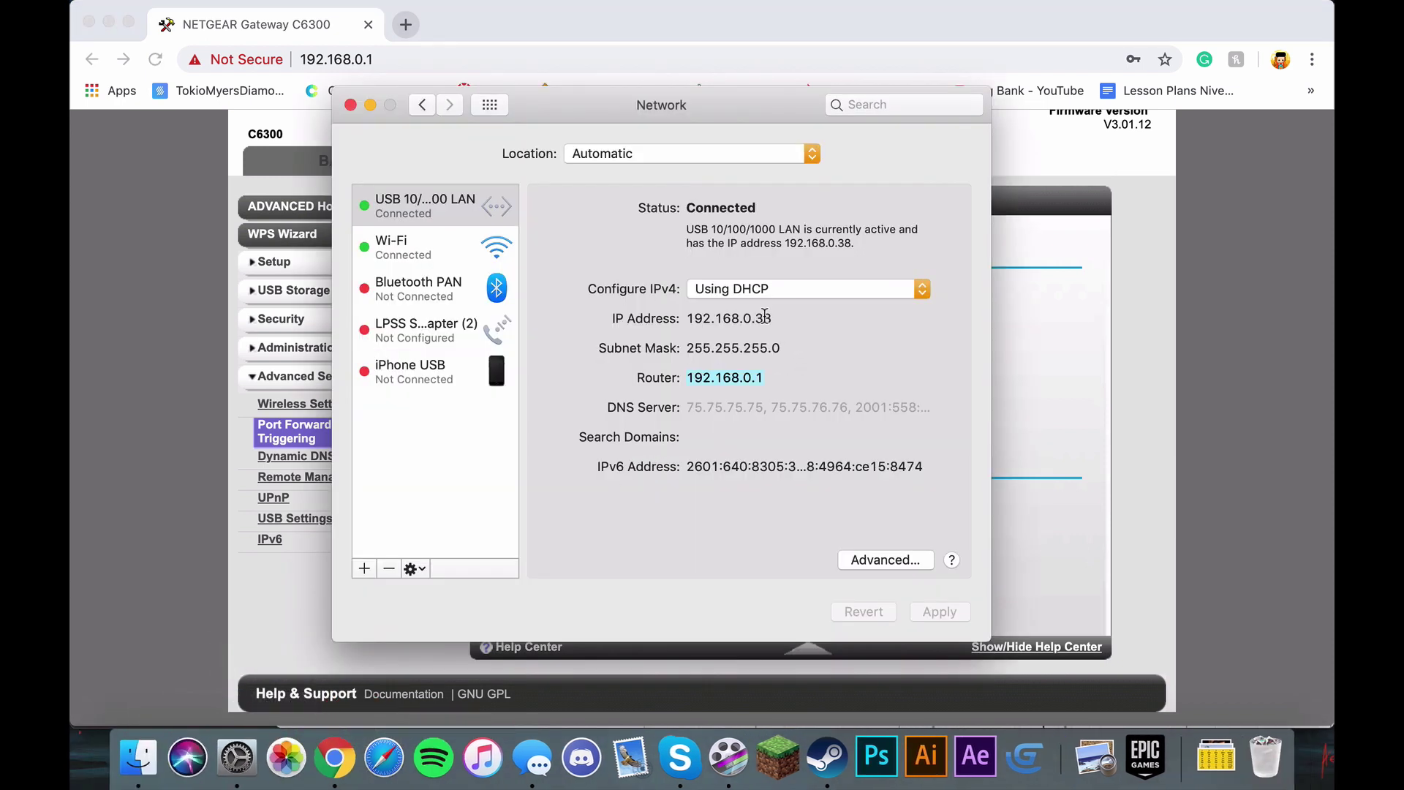
left_click_drag(748, 318, 679, 320)
left_click(1013, 364)
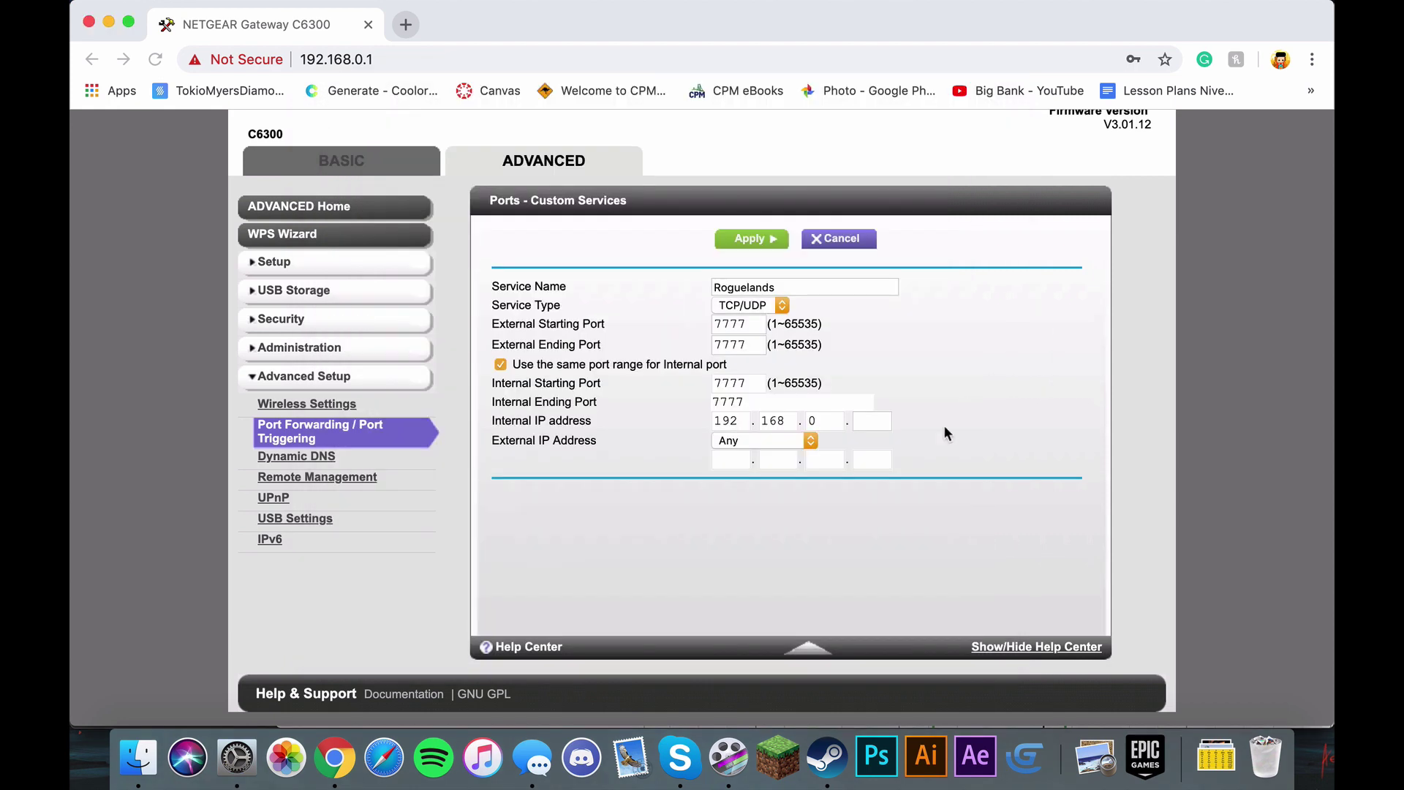
Step: Set the internal IP to 192.168.0.38, apply the rule, and select the new Roguelands row
left_click(870, 423)
type("38")
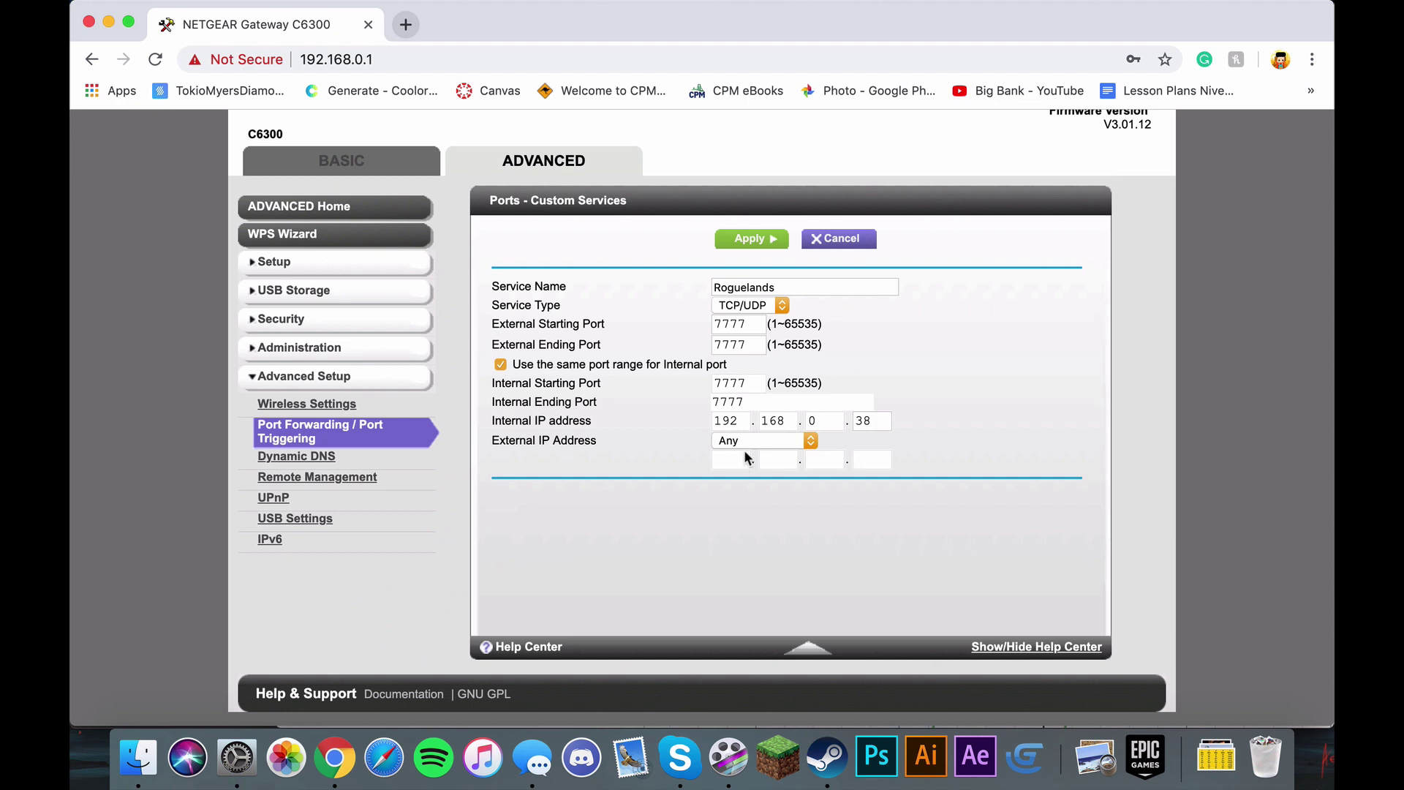
left_click(759, 241)
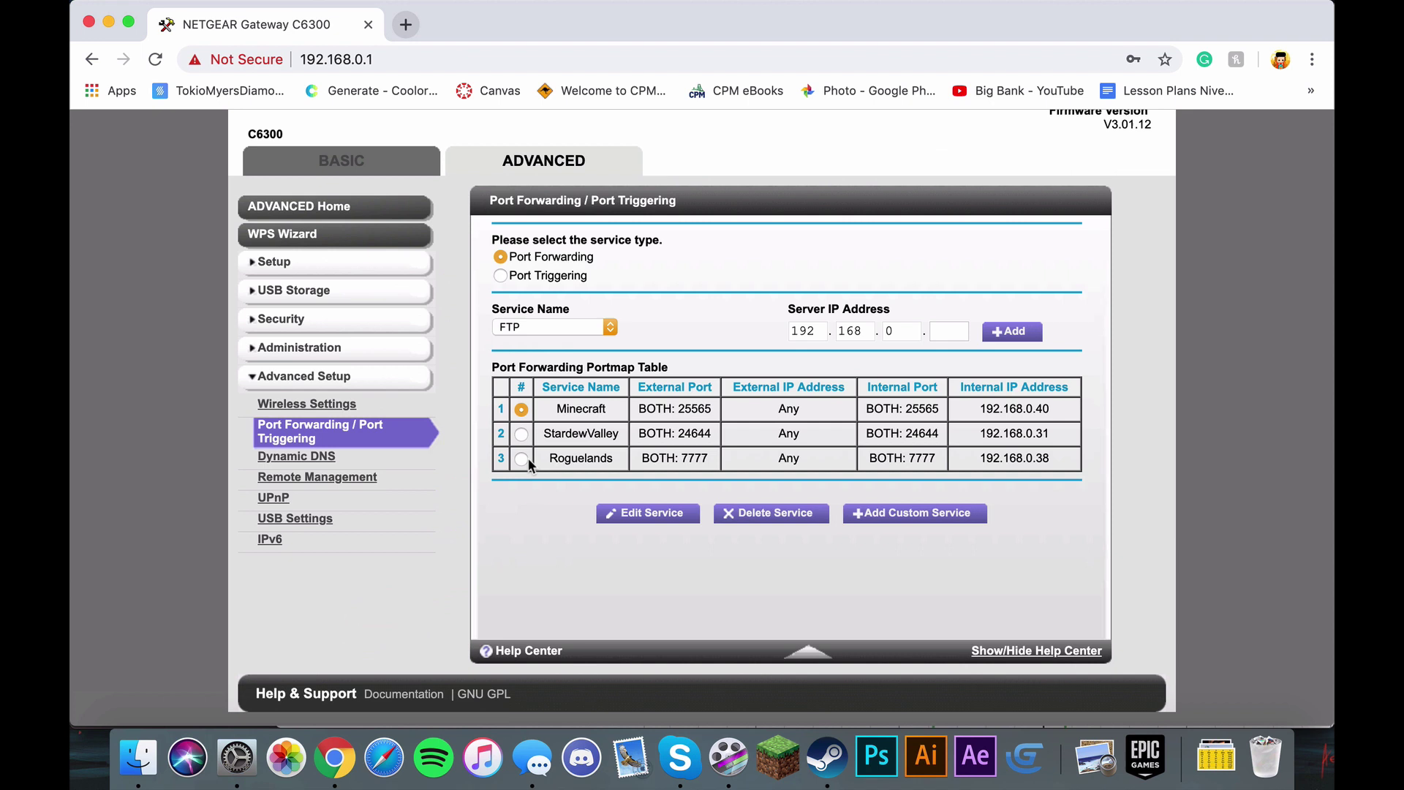
left_click(521, 458)
Step: Look up the public IP on iplocation.net in a new tab, then return to the router tab
left_click(406, 24)
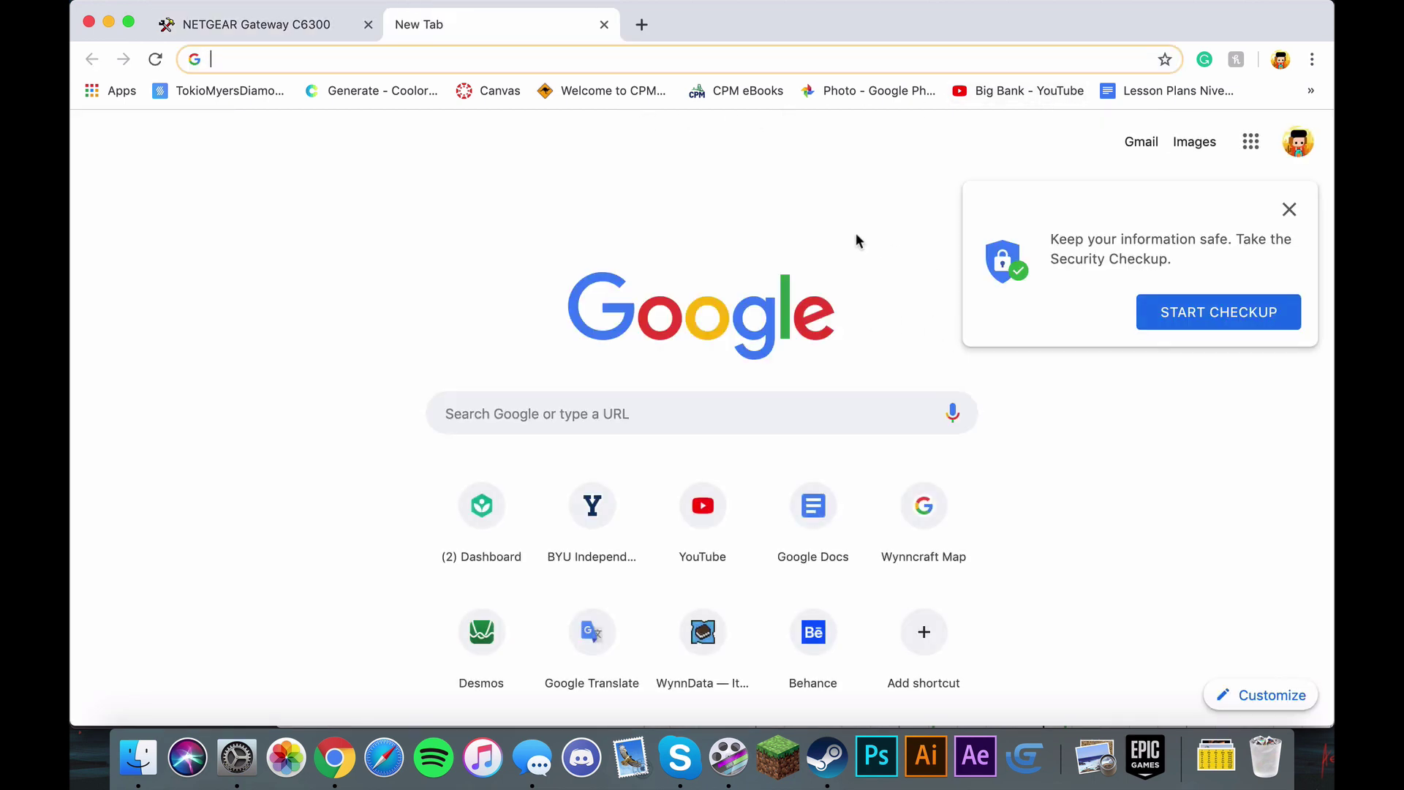
type("iplocation")
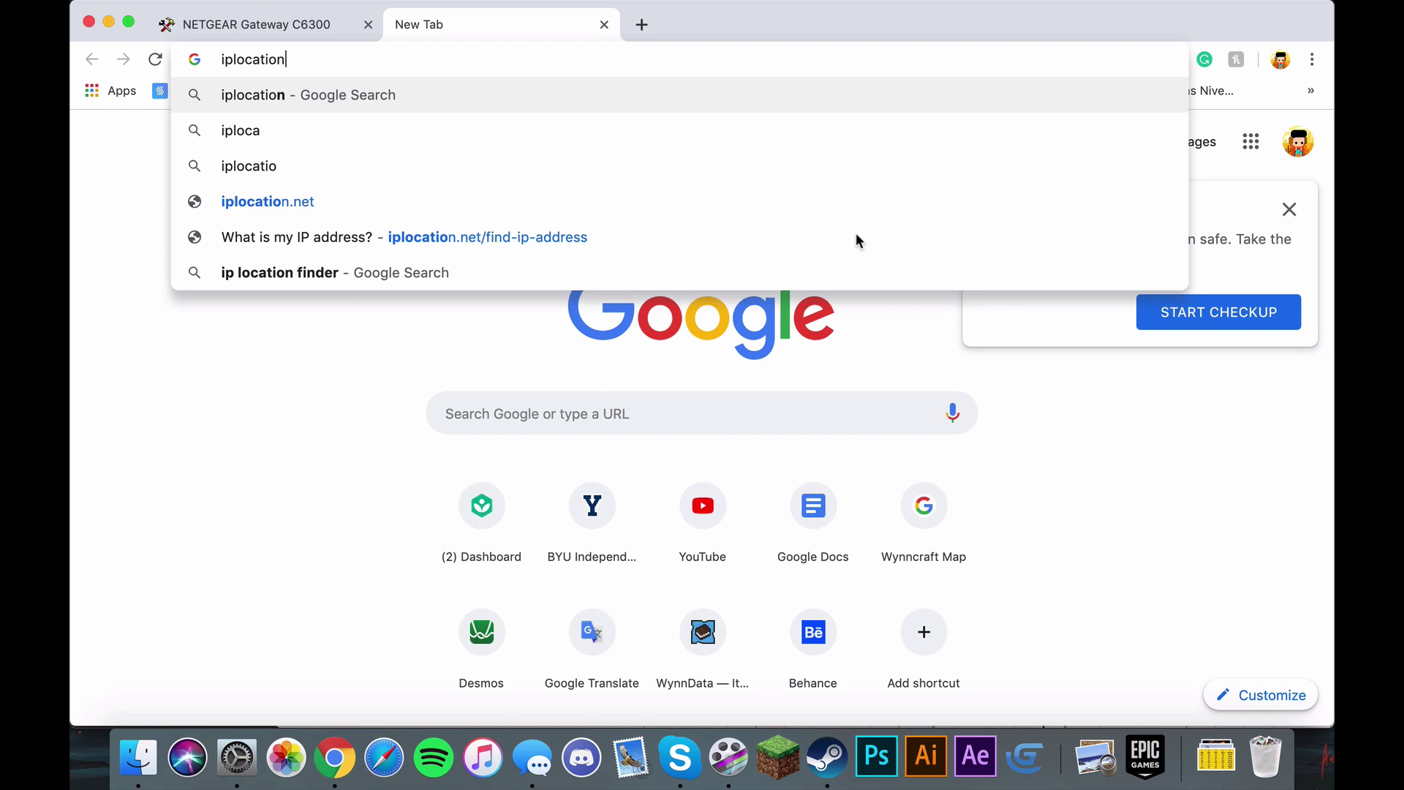
type(".ne")
key("Return")
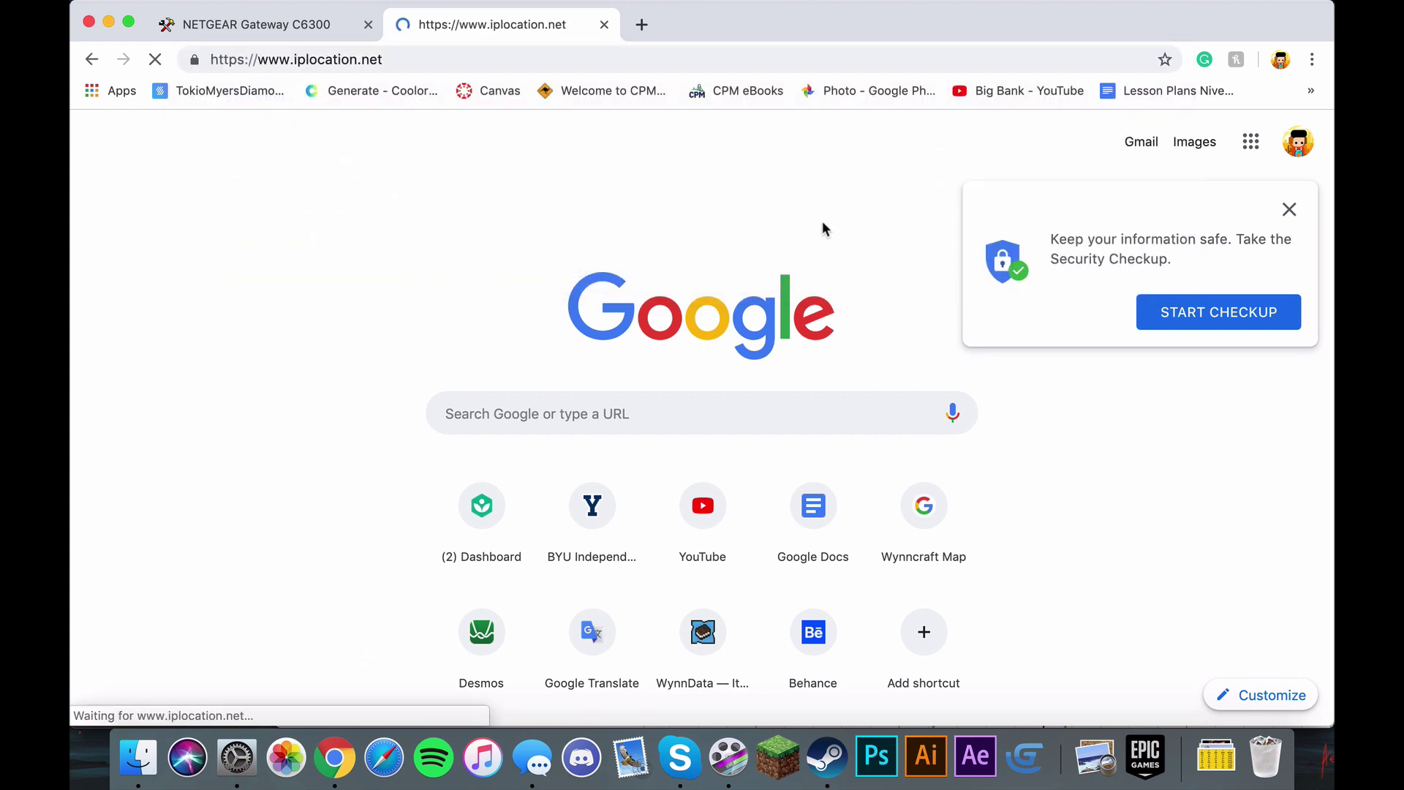
scroll(885, 271, "down", 1)
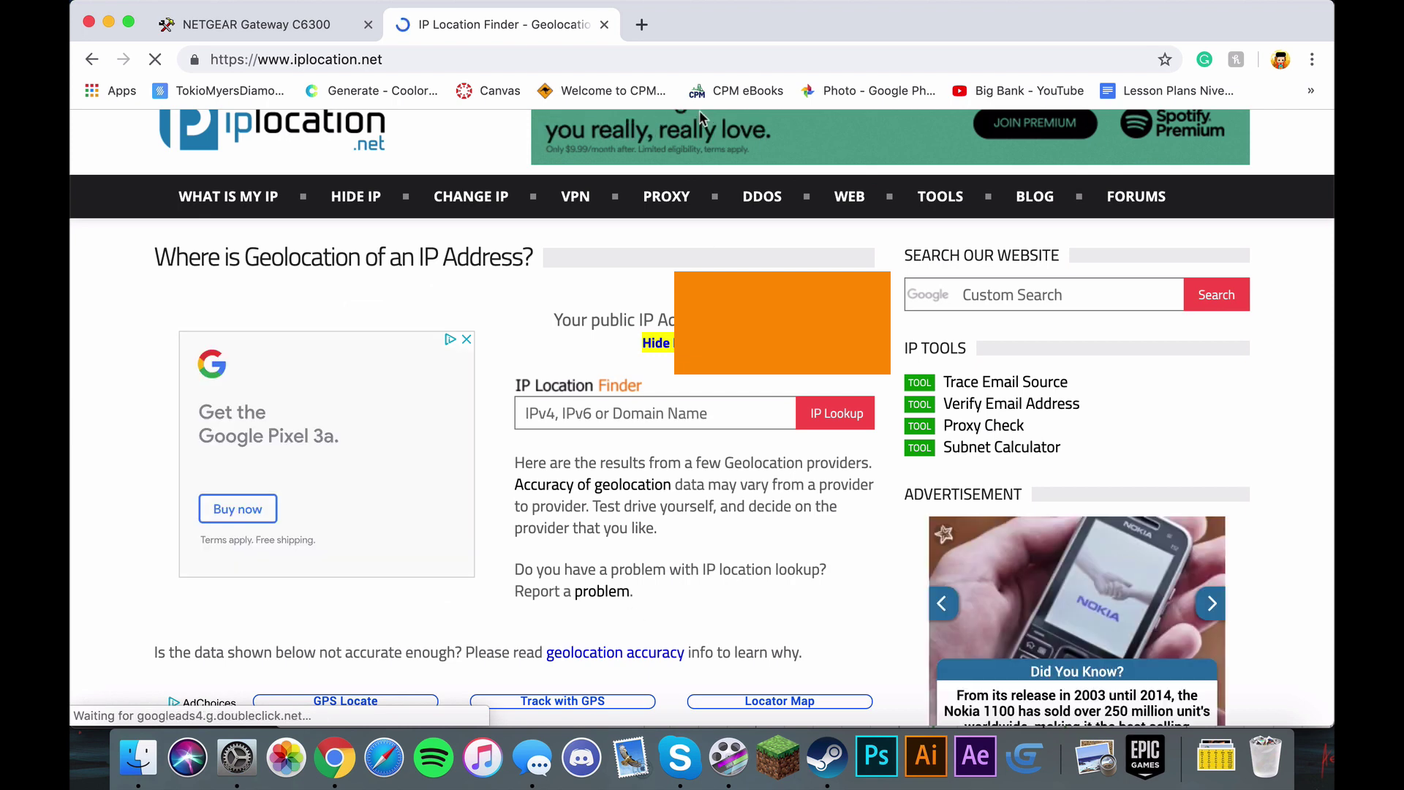
left_click(306, 31)
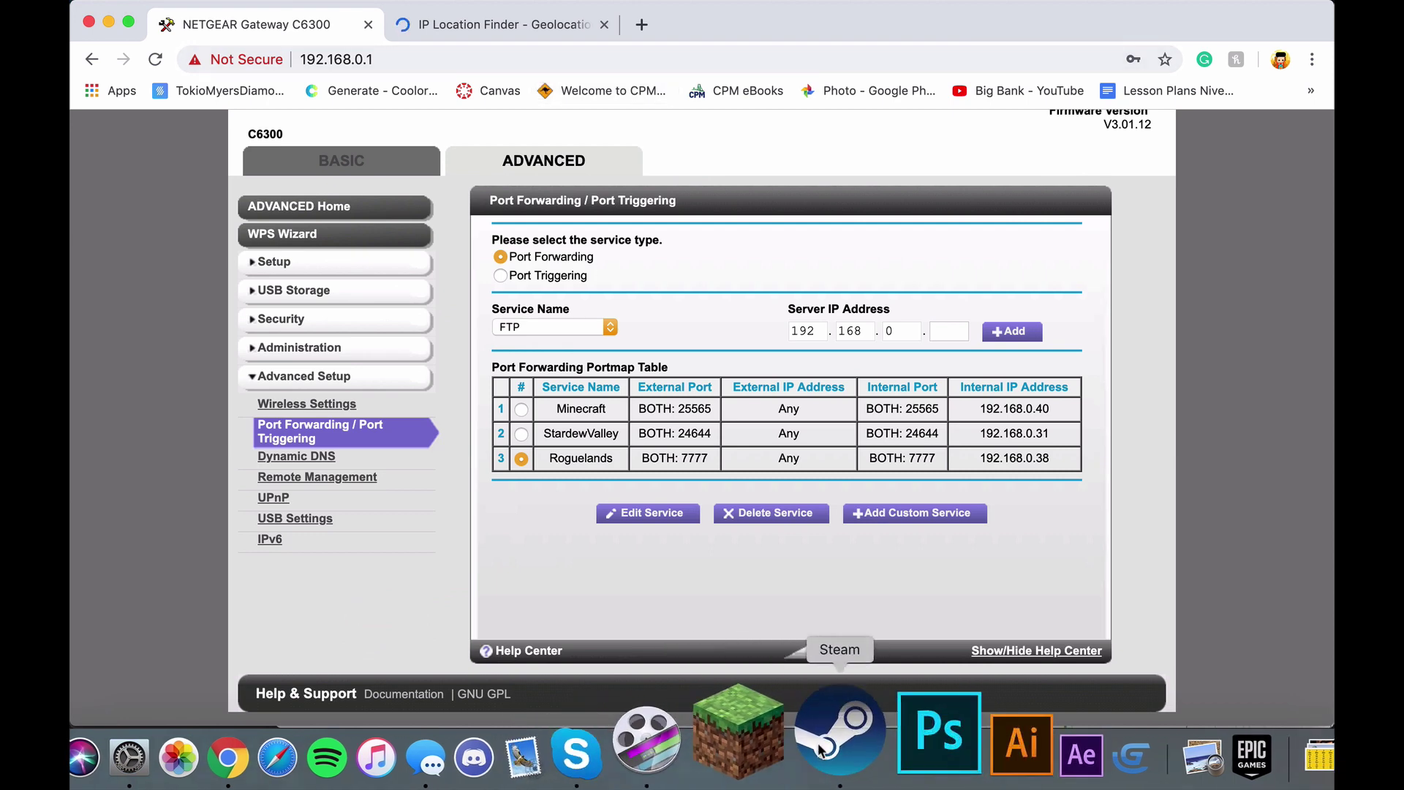
Step: Recheck the iplocation.net tab, then launch Roguelands from Steam in the Dock
left_click(498, 24)
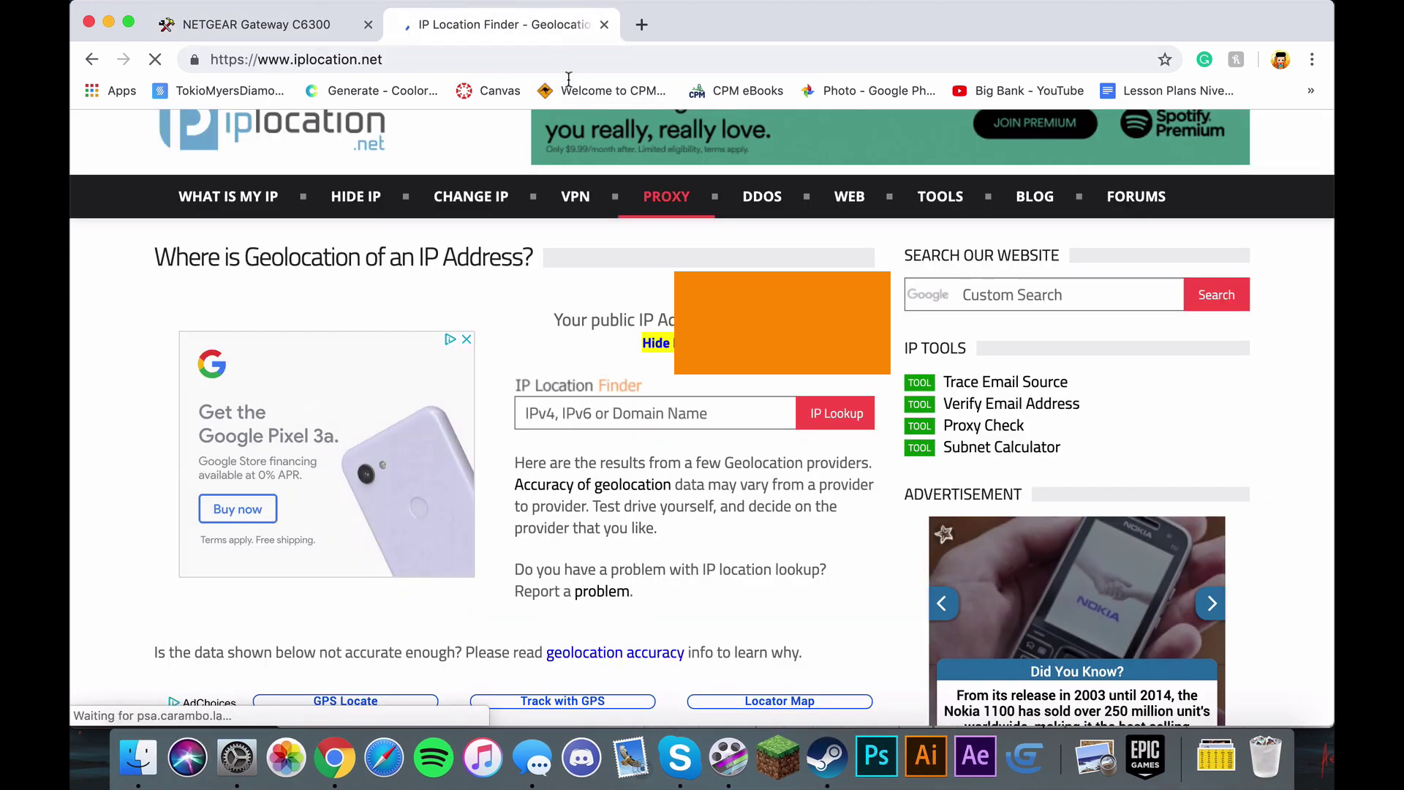
left_click(271, 34)
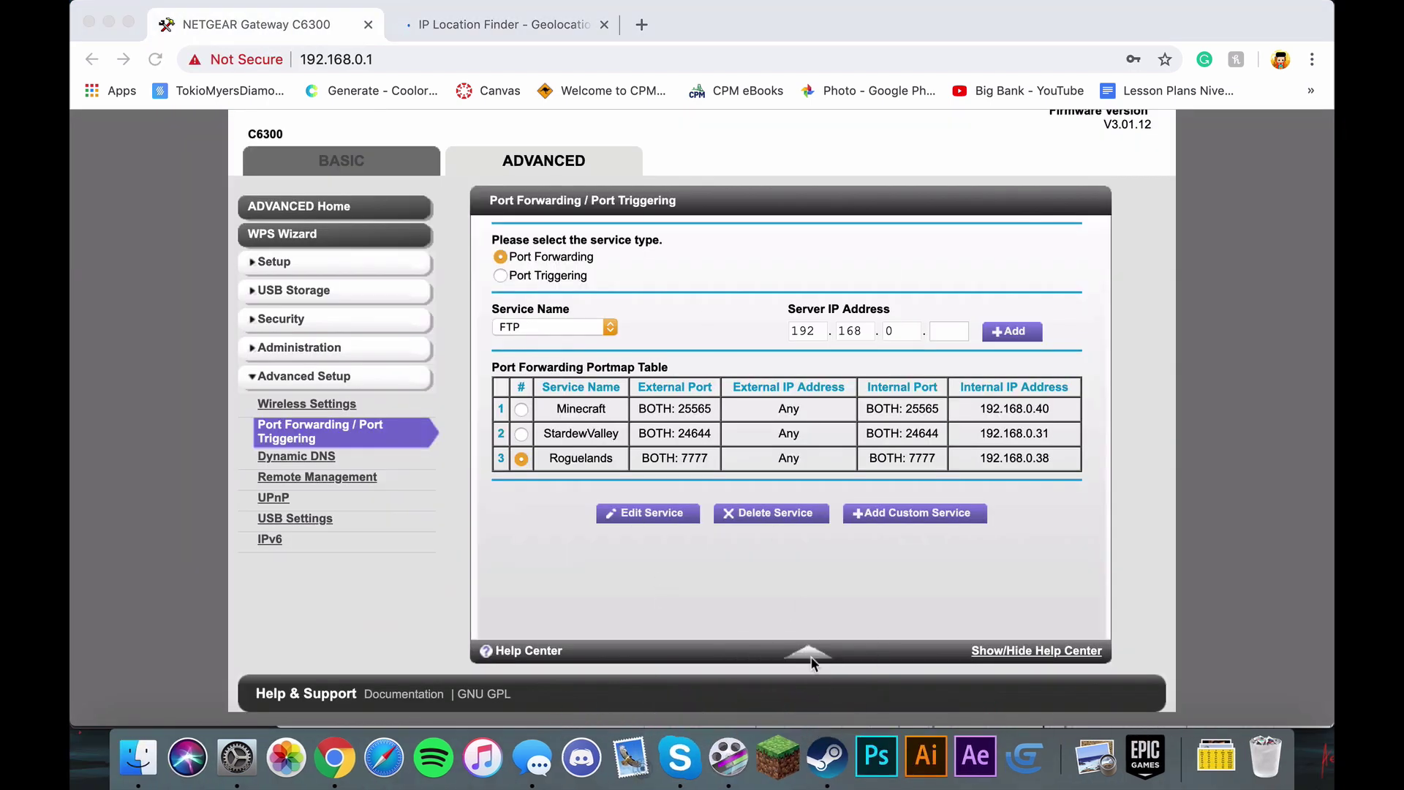
left_click(832, 768)
right_click(833, 768)
left_click(841, 279)
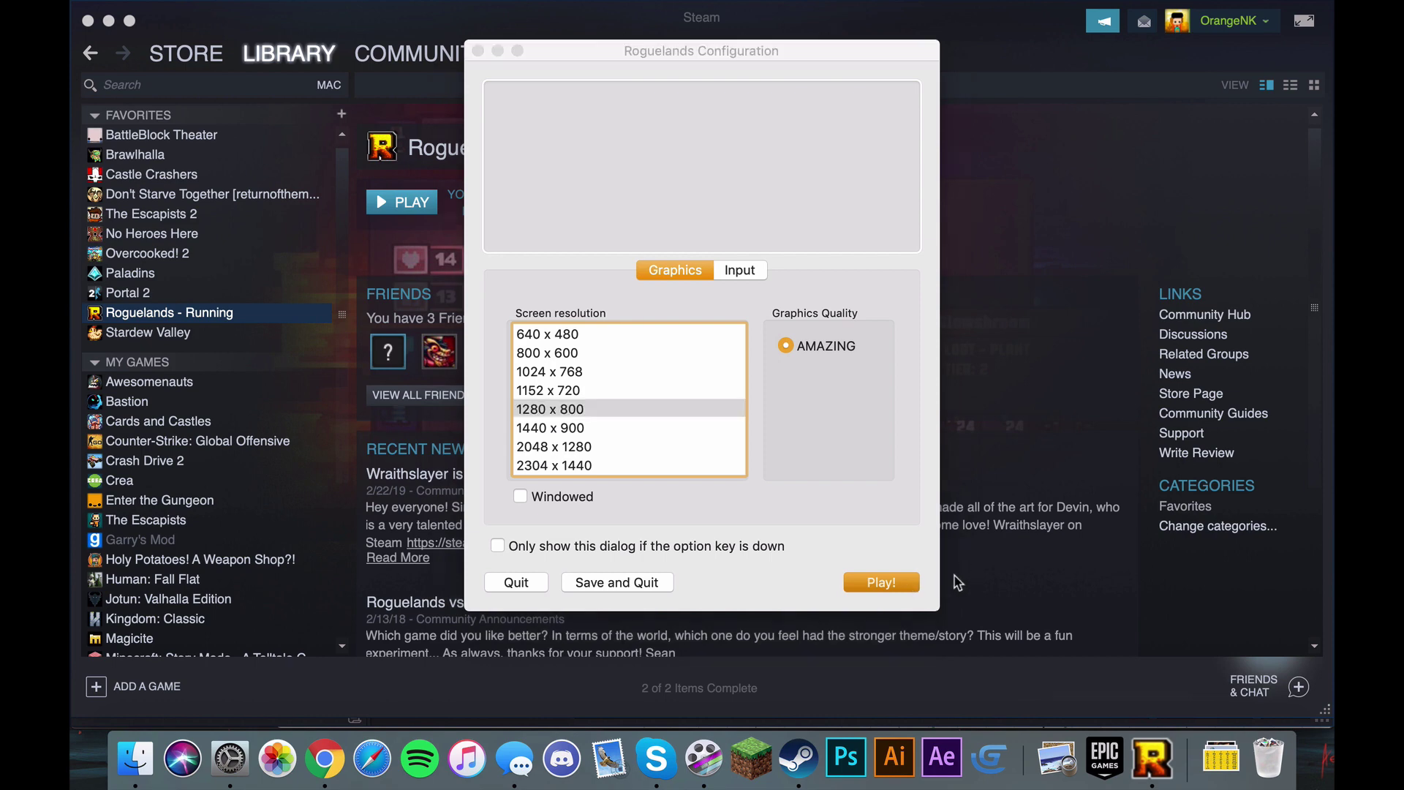
Step: Start Roguelands from its configuration window and pick a character slot
left_click(870, 582)
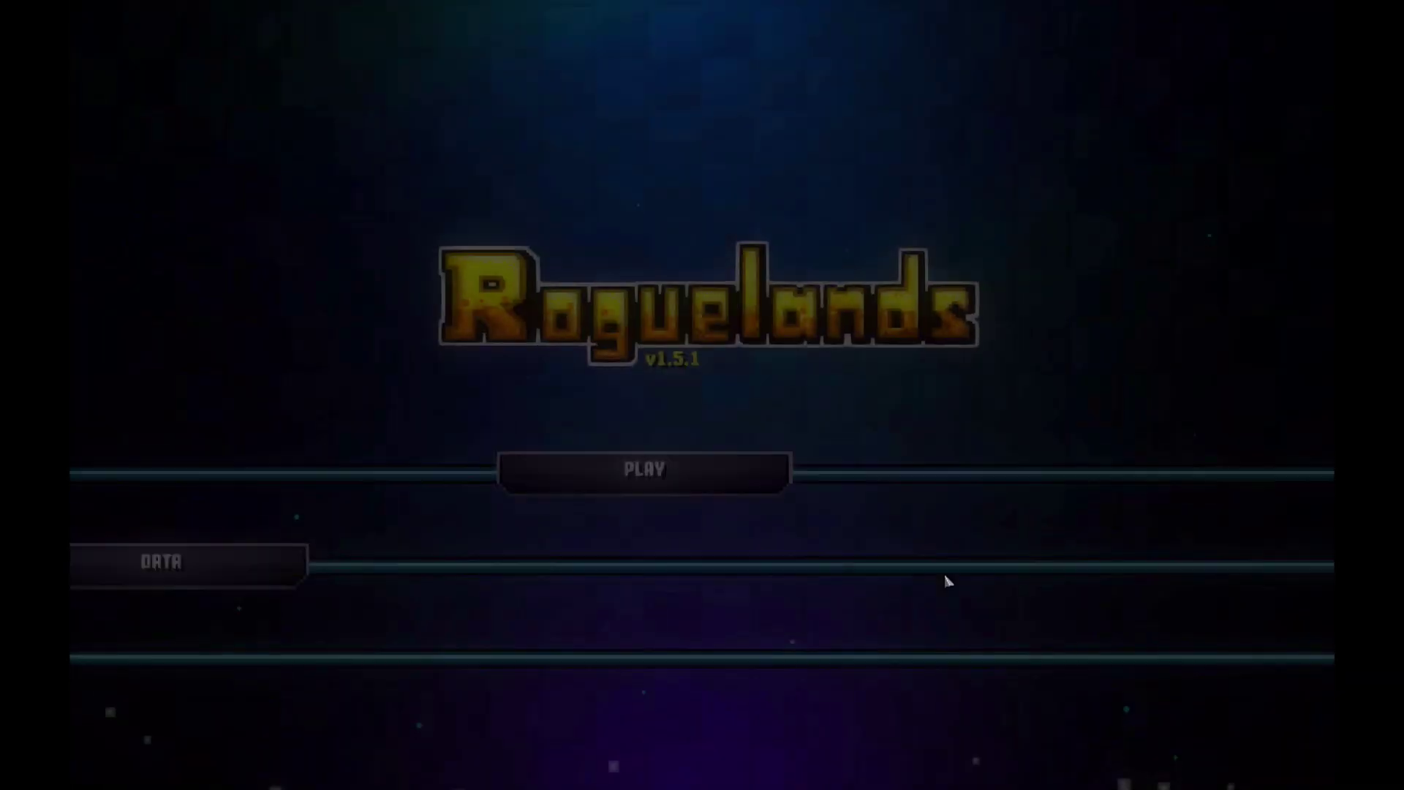
left_click(674, 467)
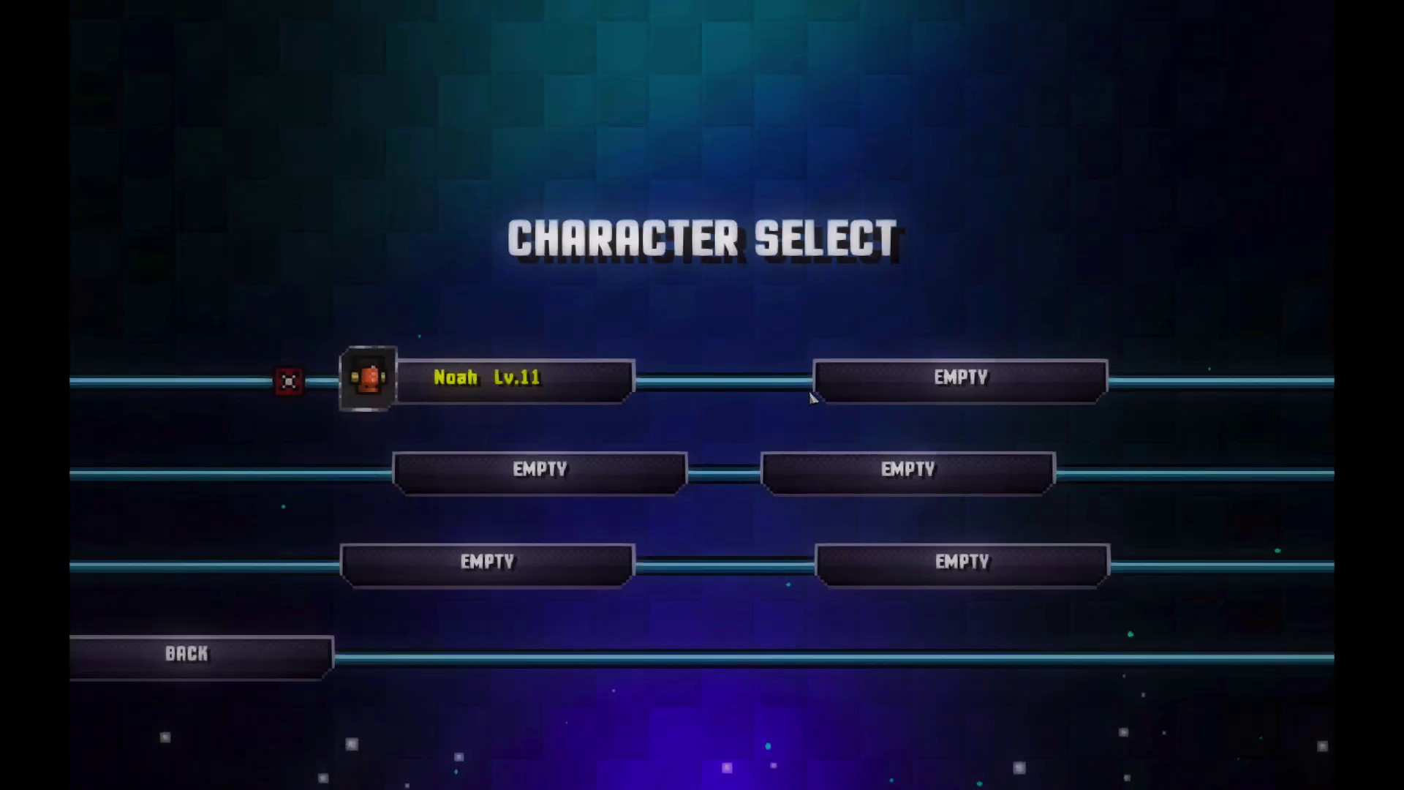
left_click(594, 465)
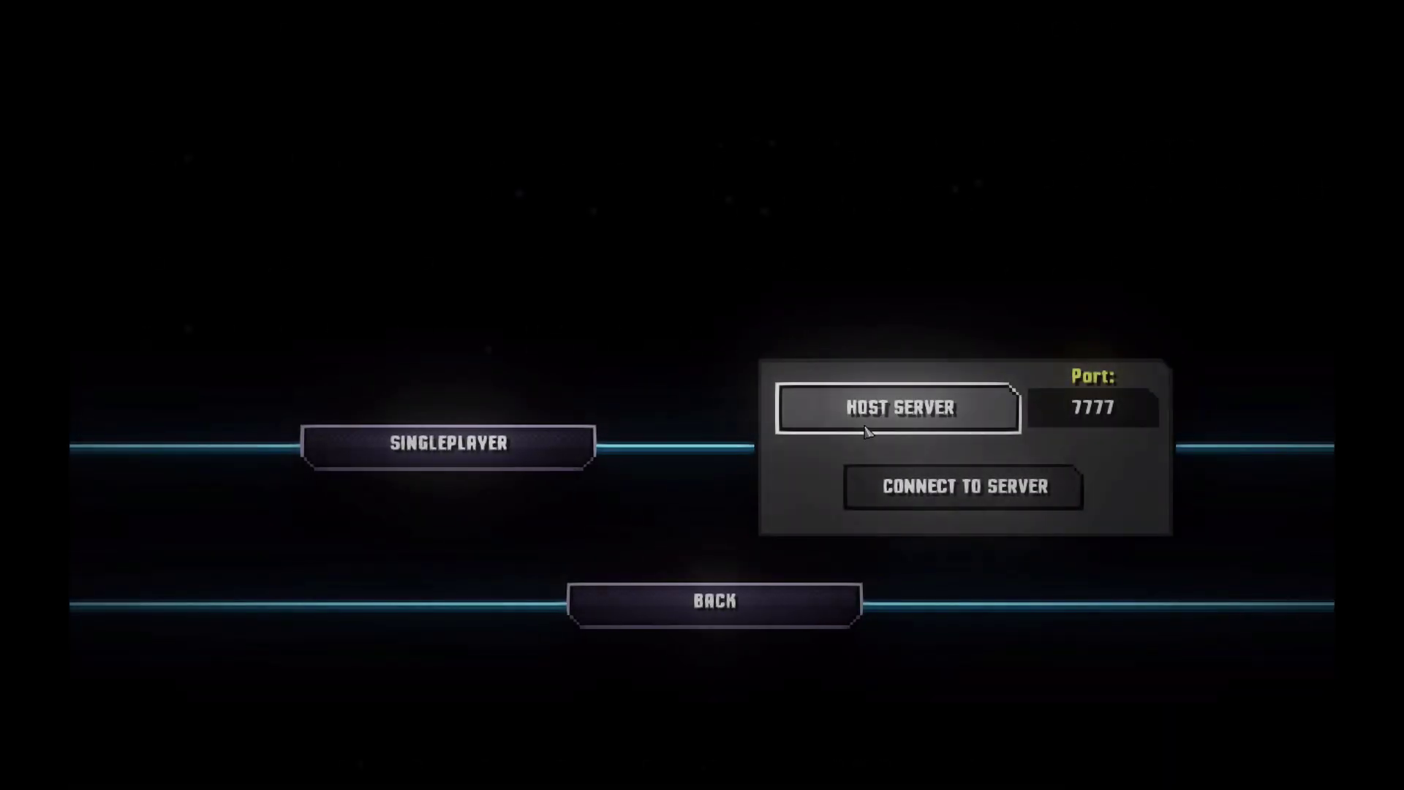
Step: Host a test server, walk around the base, then save and quit to the main menu
left_click(866, 431)
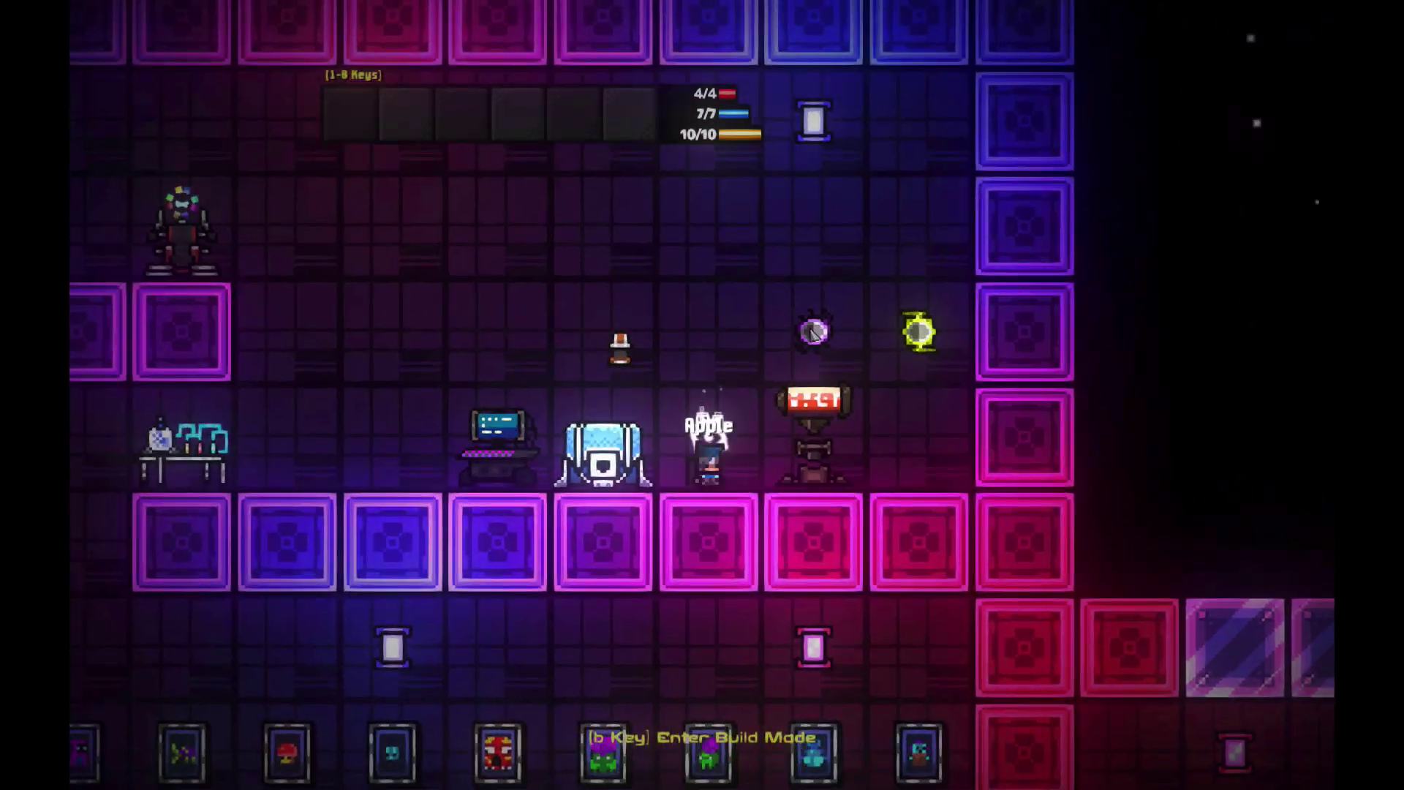
key("w")
key("a")
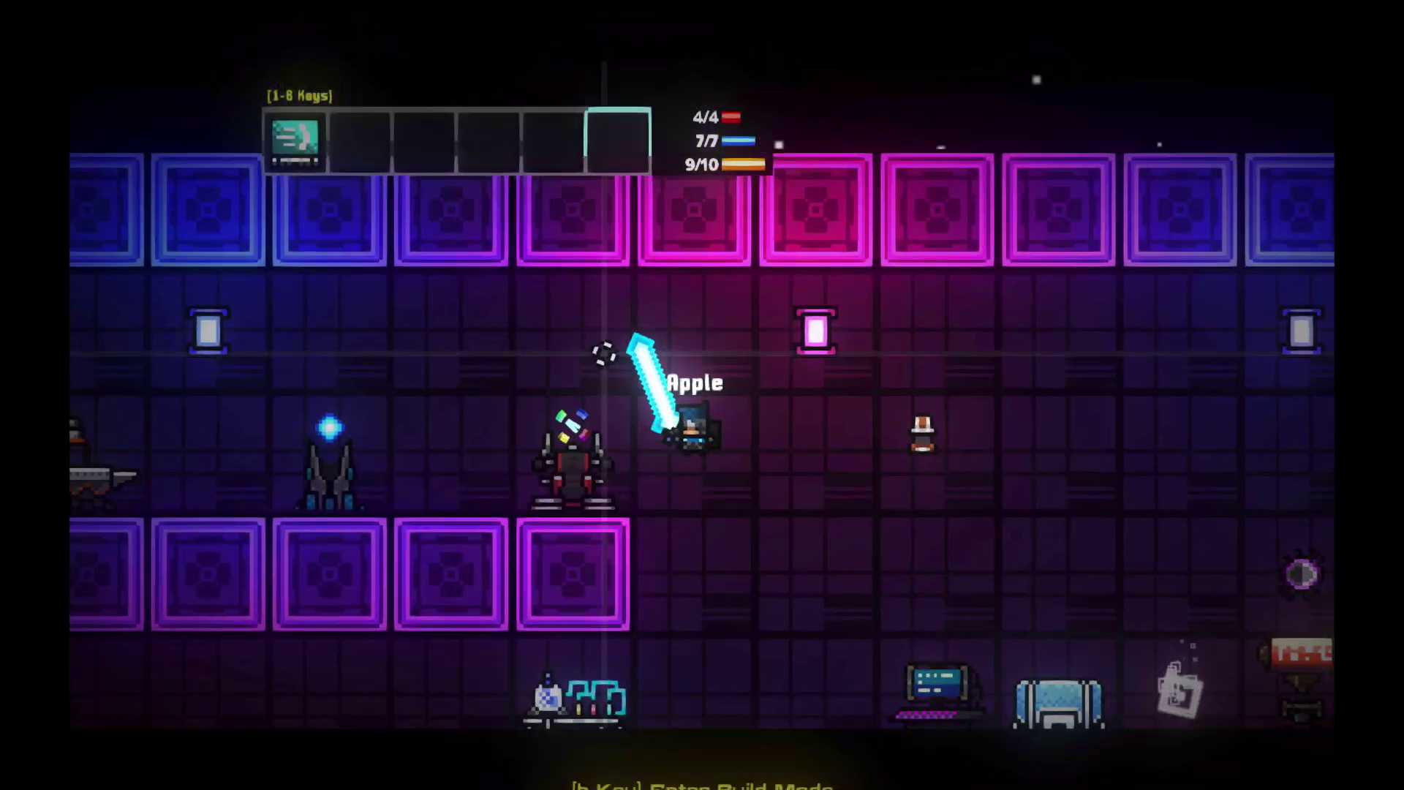
key("a")
key("s")
key("Escape")
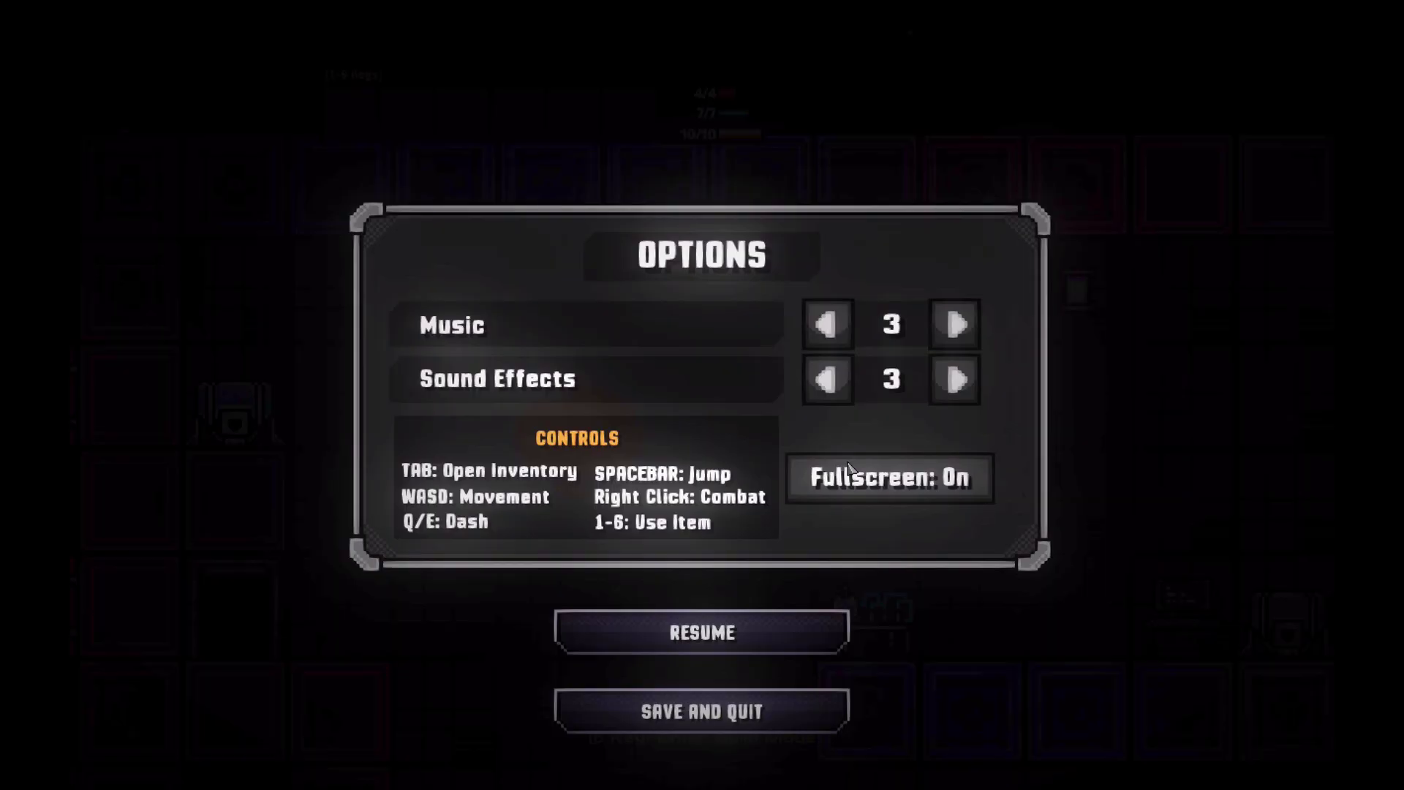
left_click(748, 705)
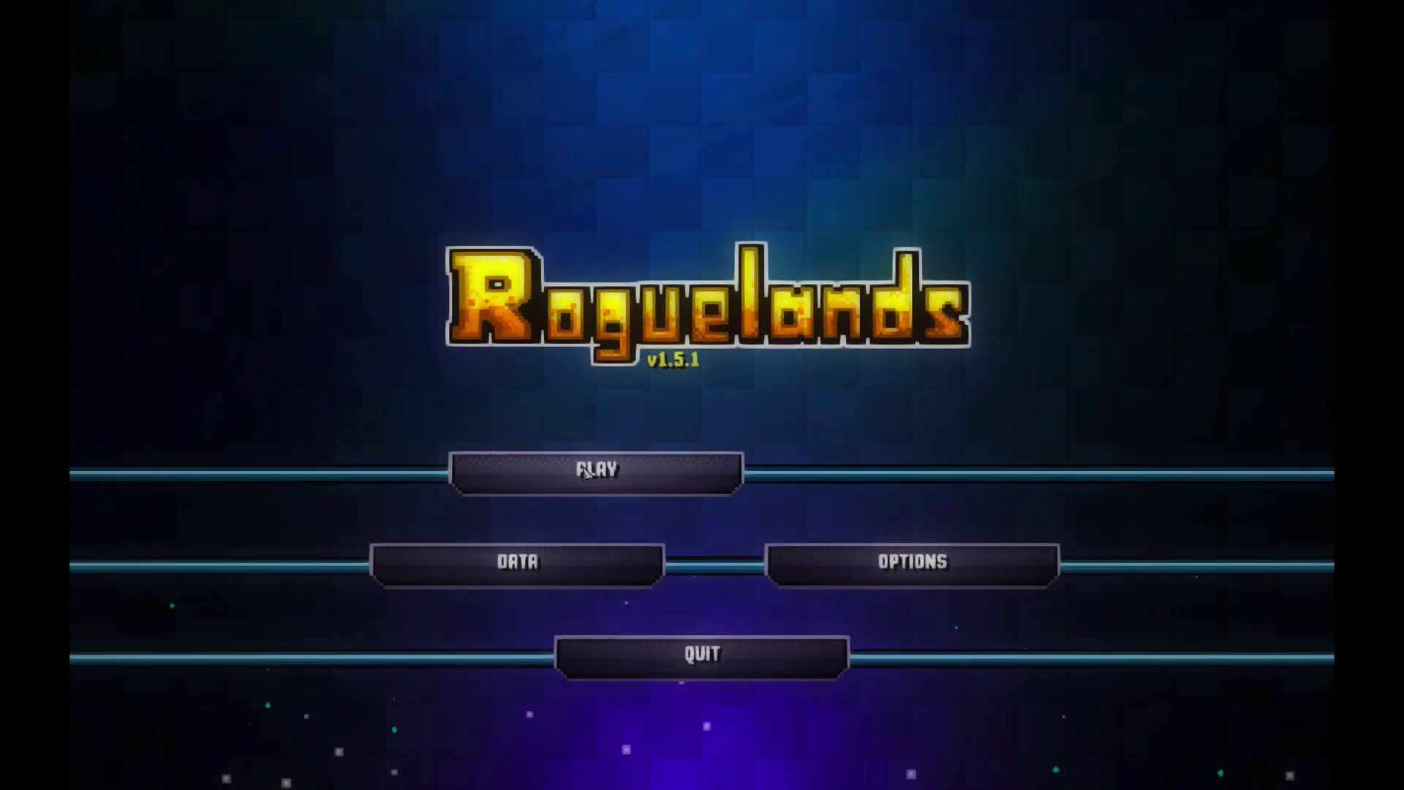
Step: Create a new Blademaster character in an empty slot
left_click(739, 470)
left_click(966, 381)
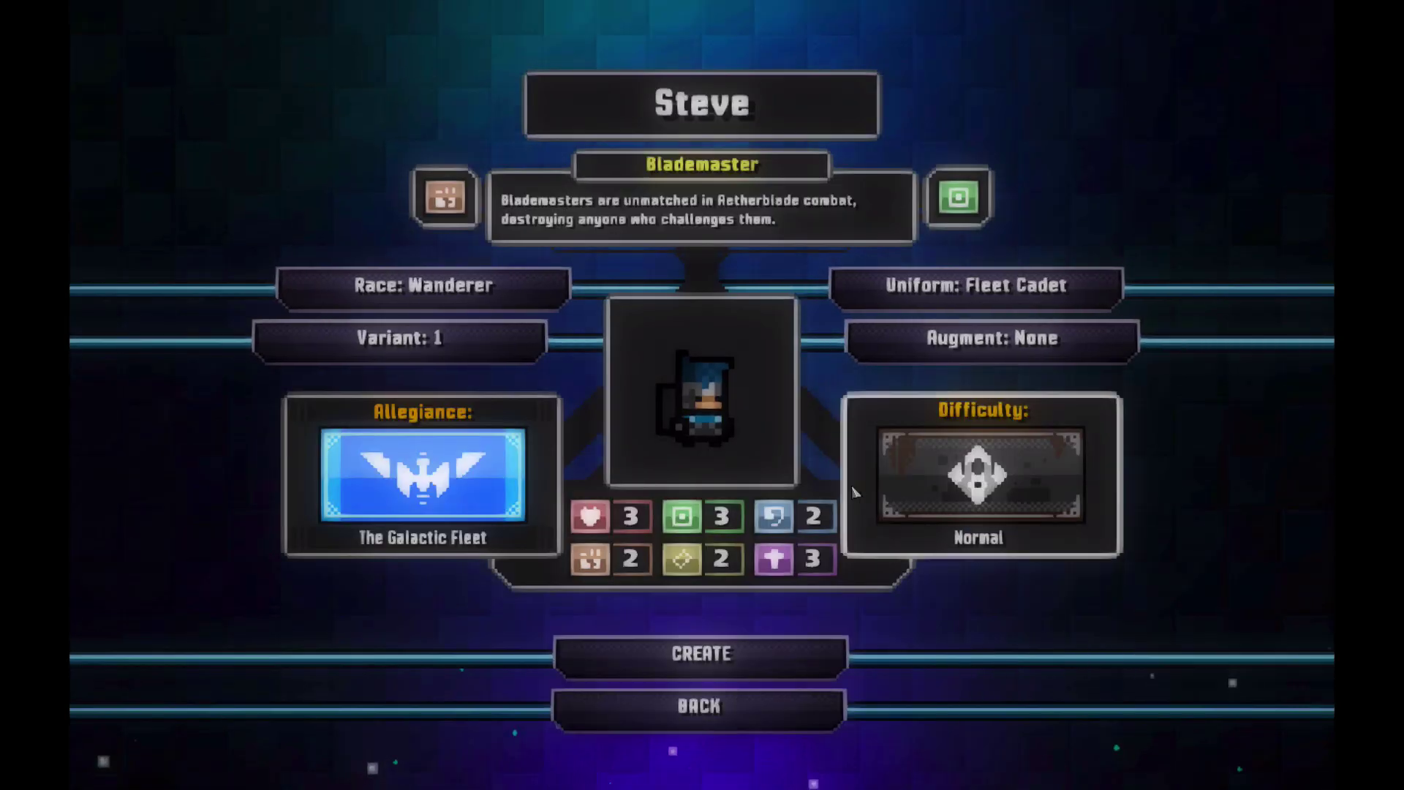
left_click(813, 672)
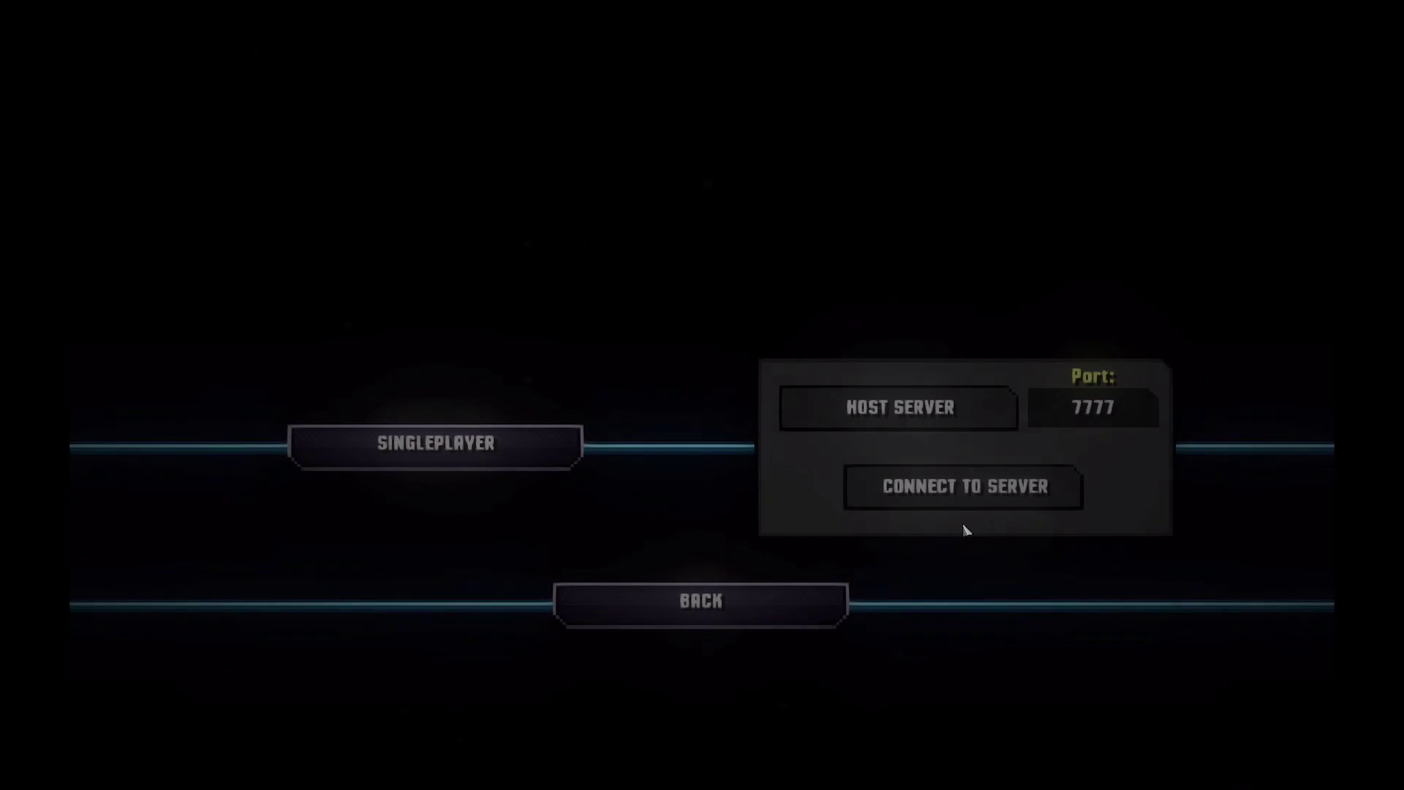
Step: Delete both saved server entries from the Roguelands server list and clear the IP field
left_click(969, 487)
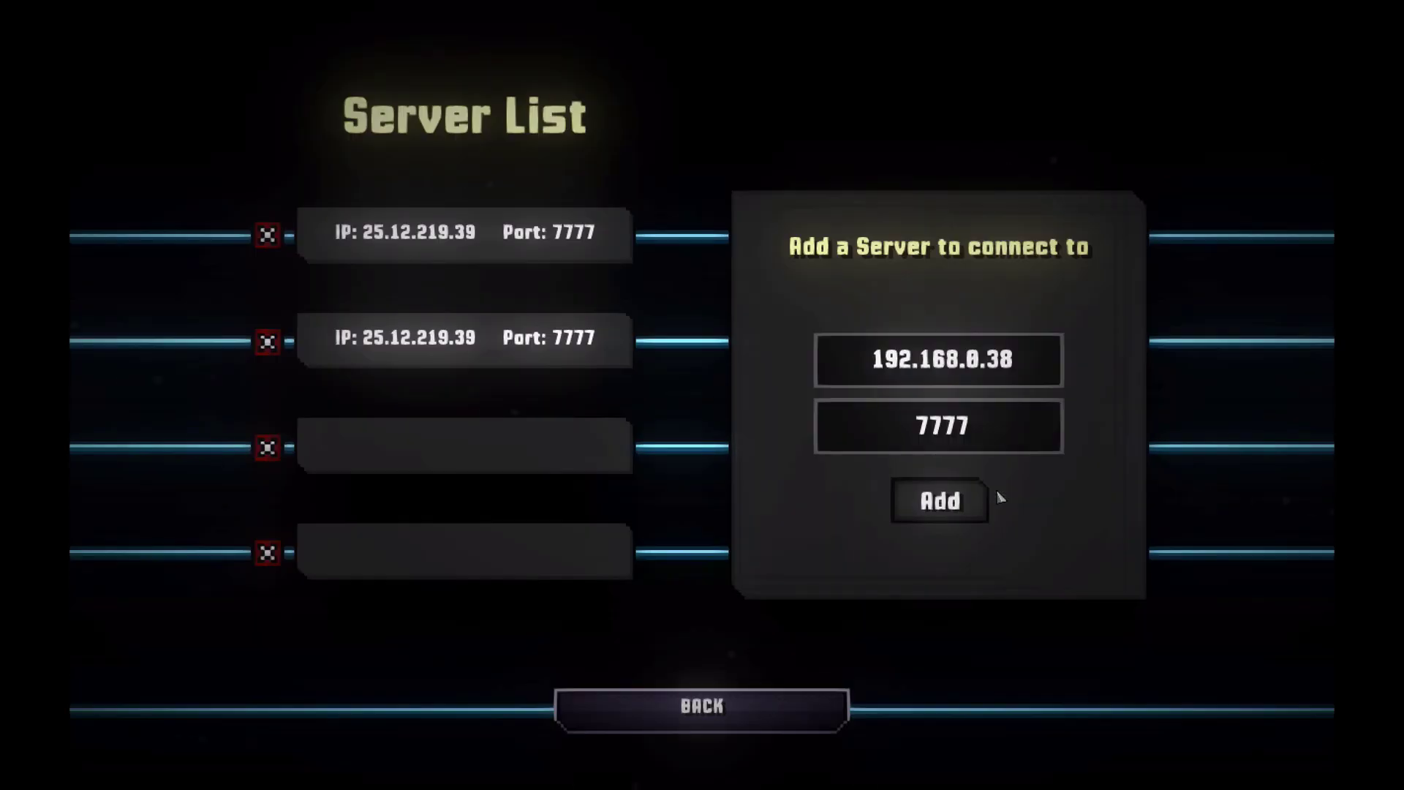
left_click(263, 234)
left_click(263, 341)
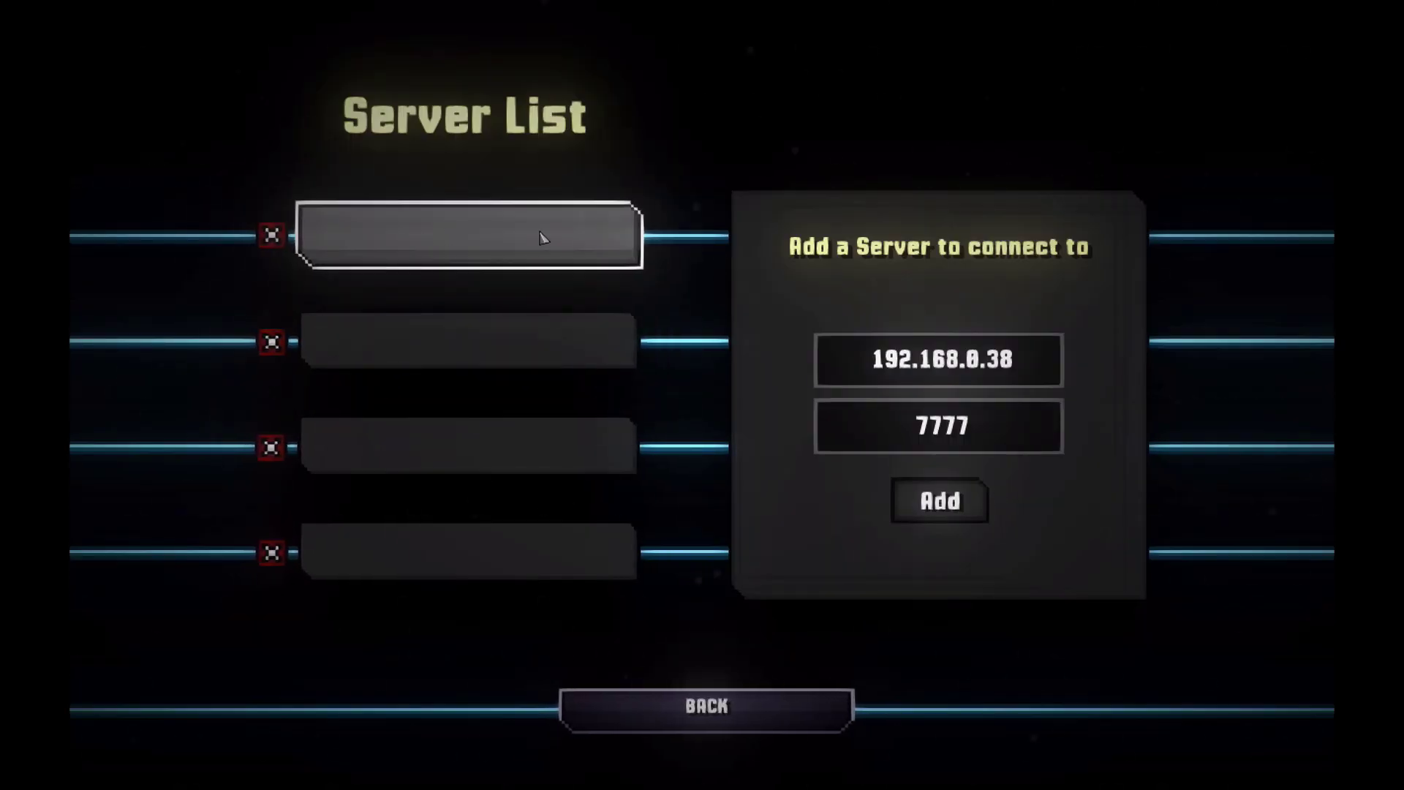
left_click(942, 376)
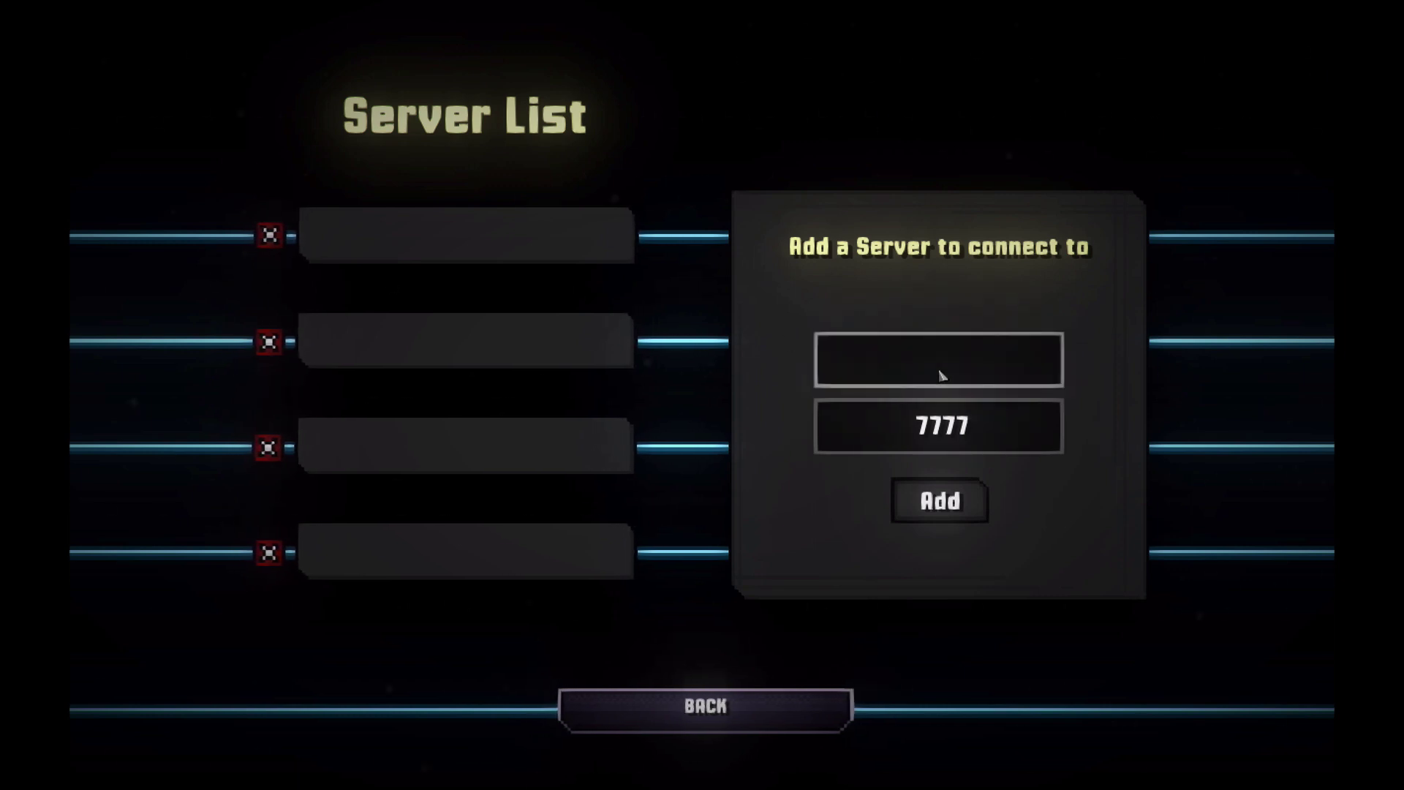
Step: Check the router page and the public IP on iplocation.net in Chrome, then return to the game
key("ctrl+Left")
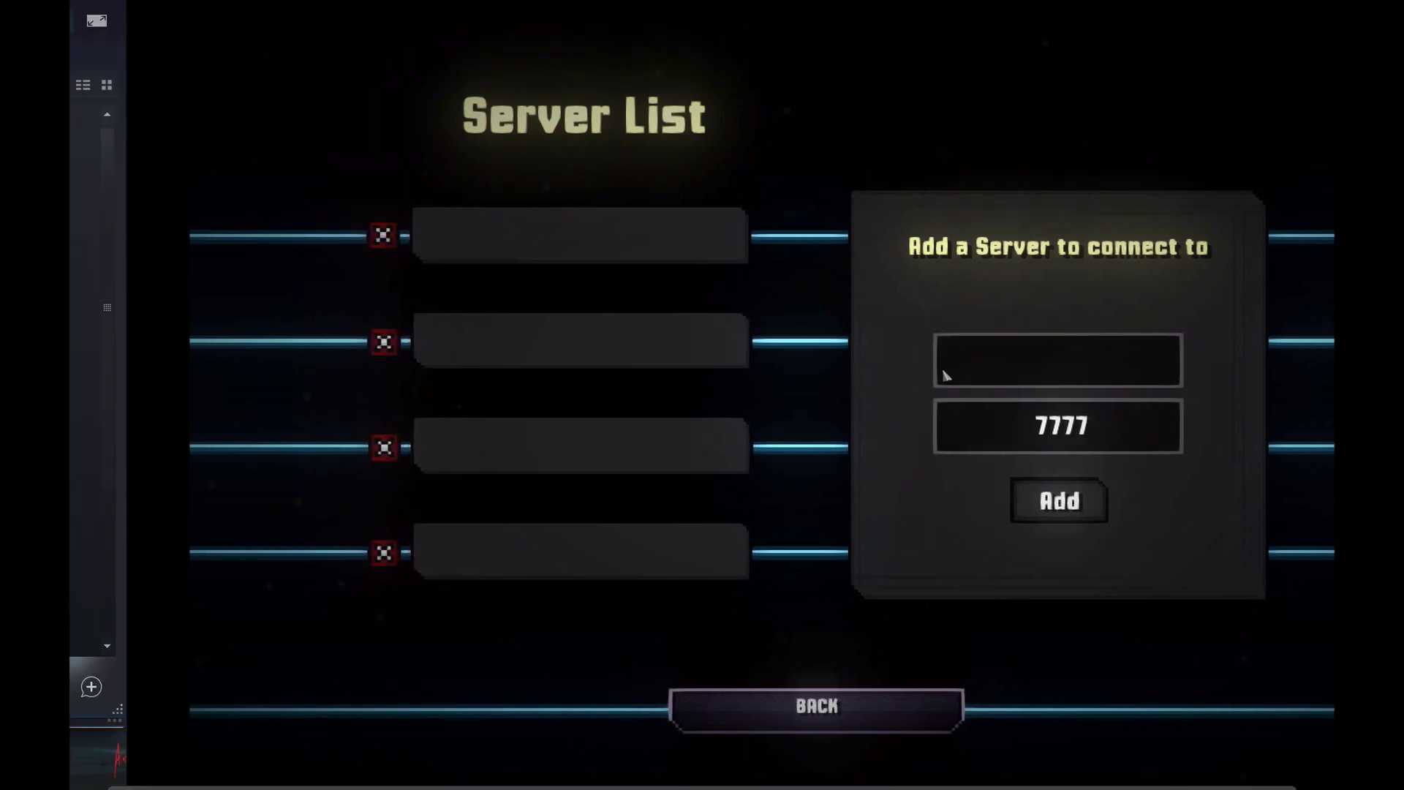
left_click(306, 732)
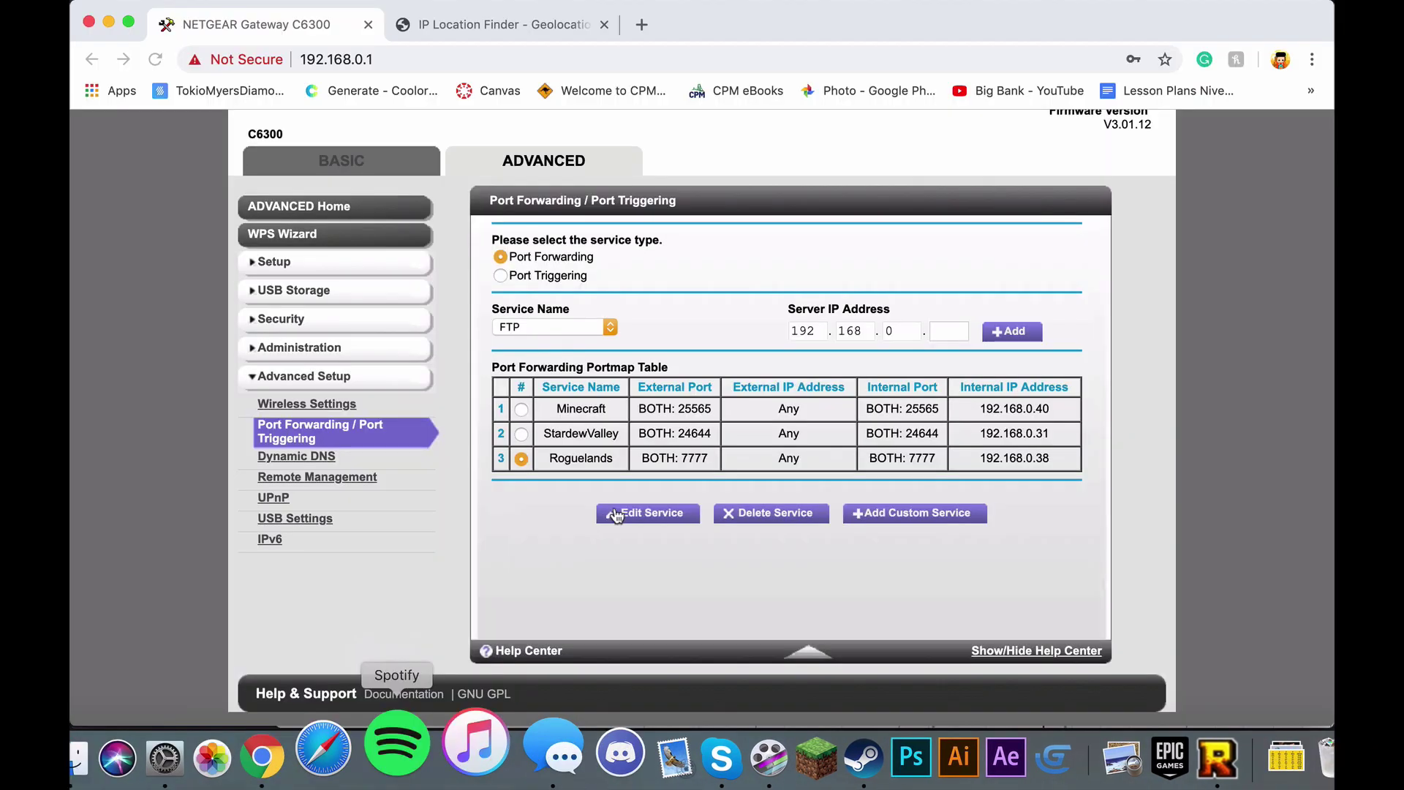
key("ctrl+Right")
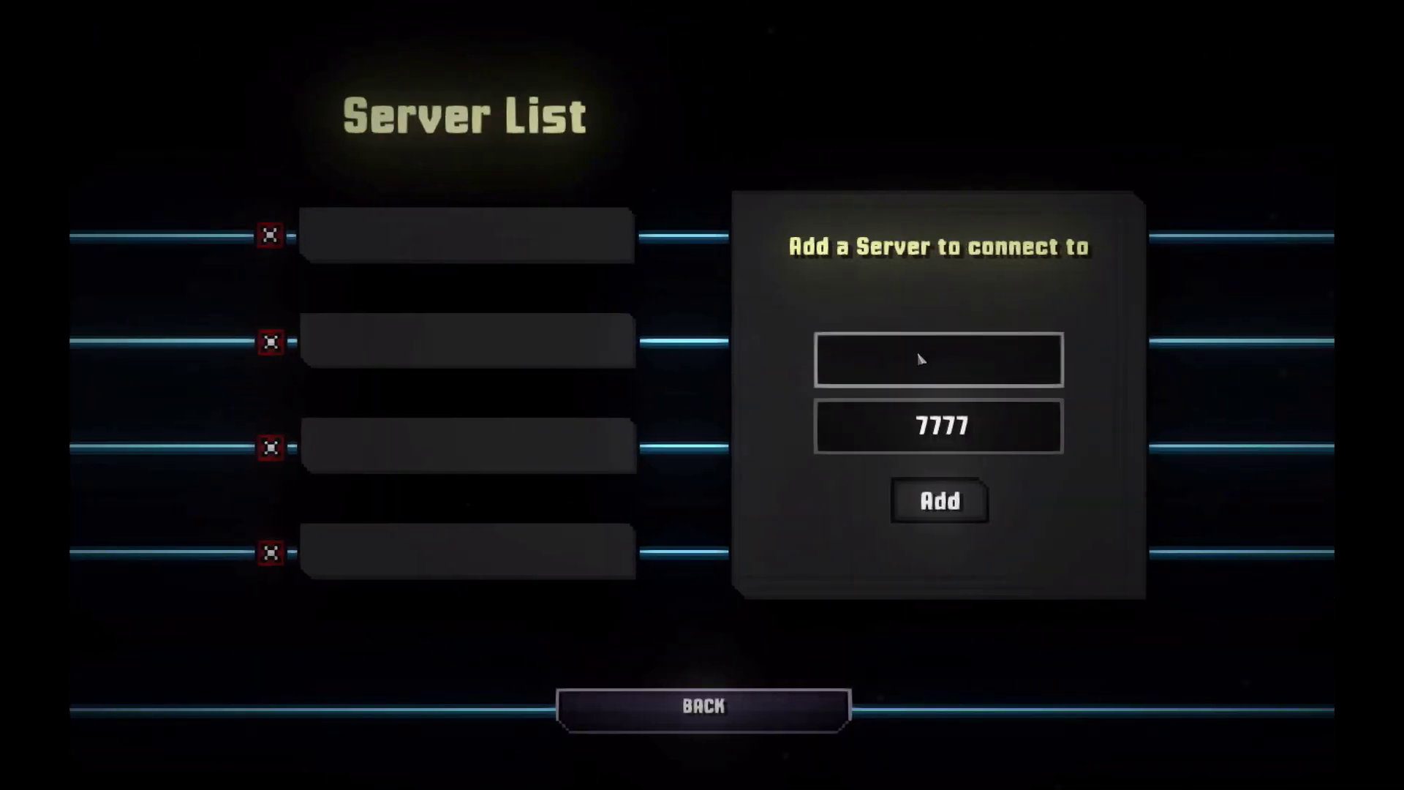
key("ctrl+Left")
left_click(550, 28)
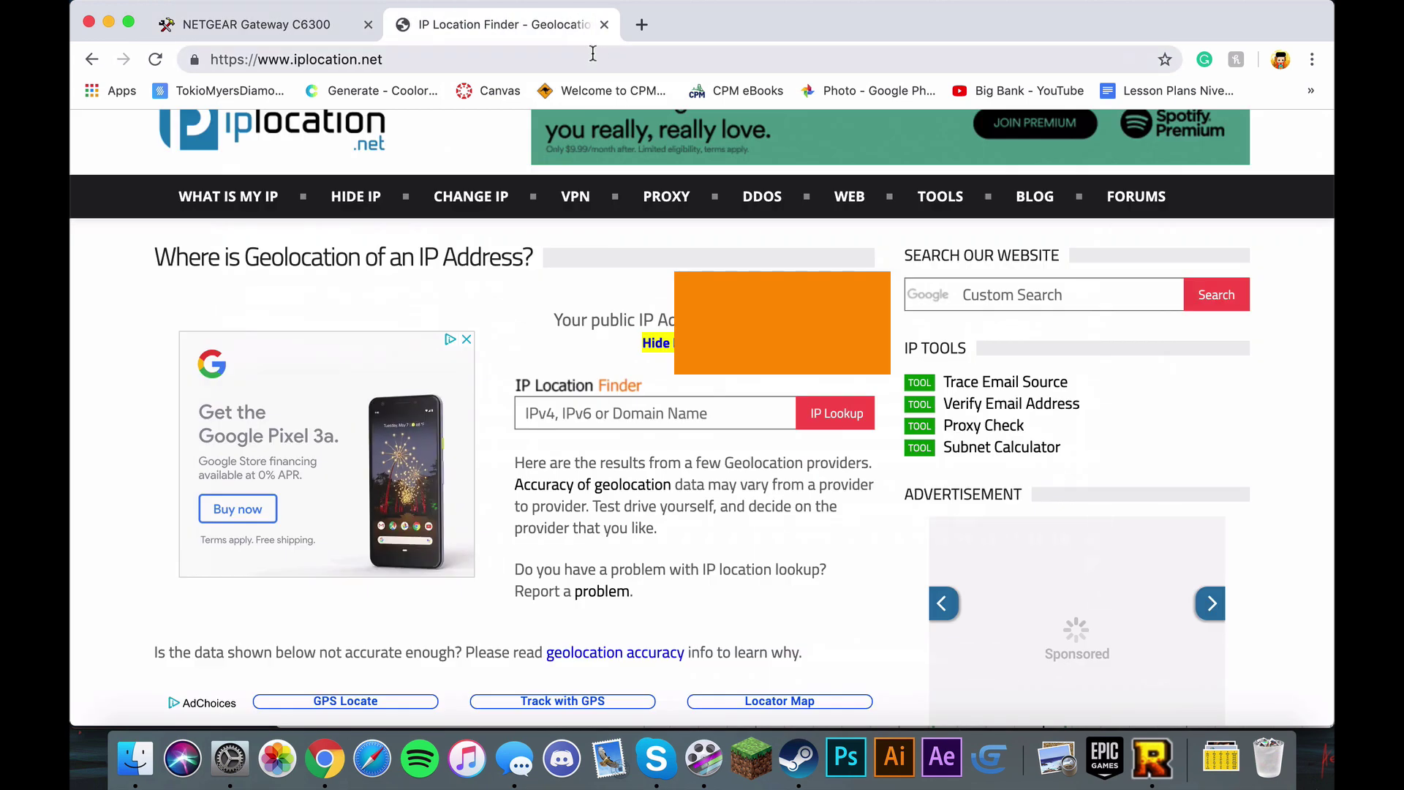
key("ctrl+Right")
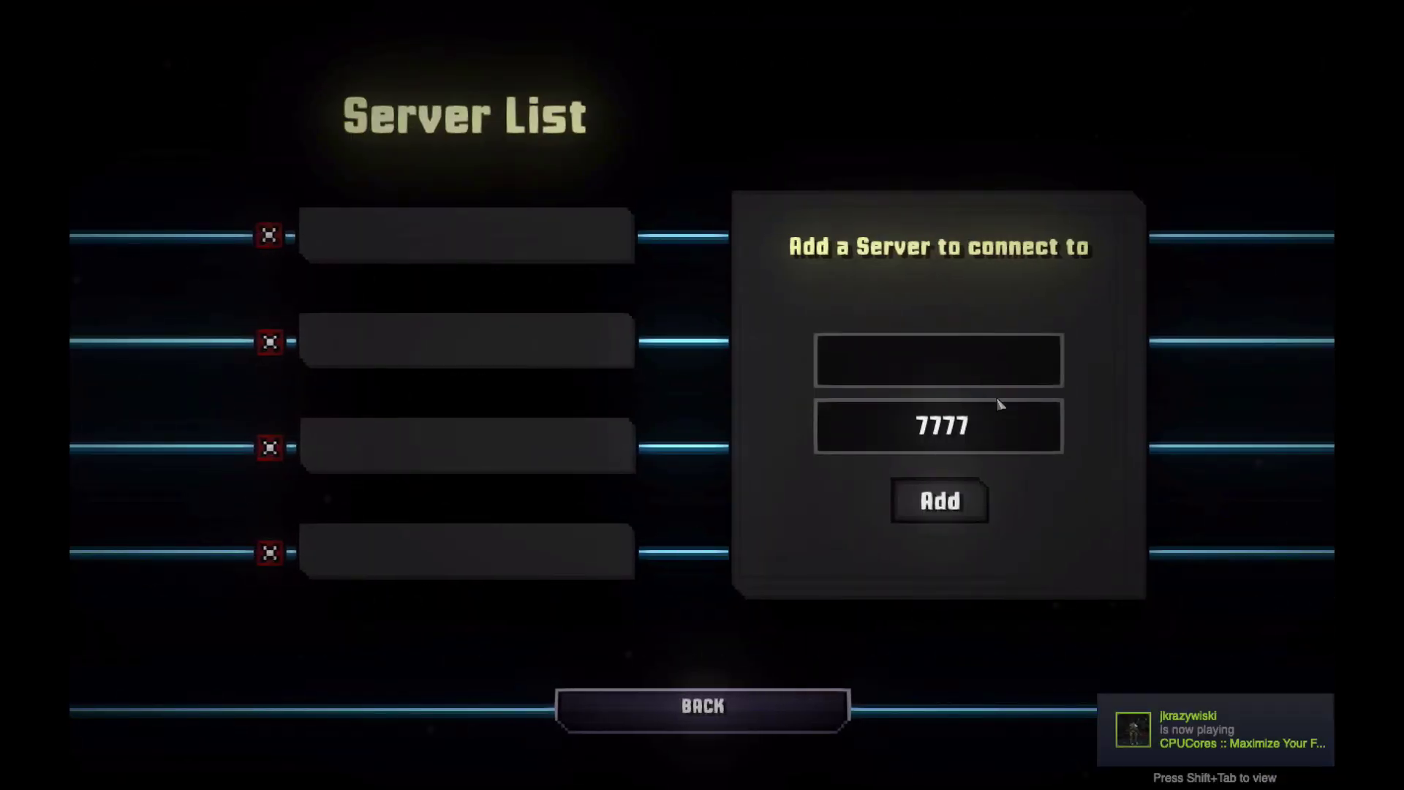
Step: Re-enter port 7777 in the port field and go back to the multiplayer menu
left_click(976, 449)
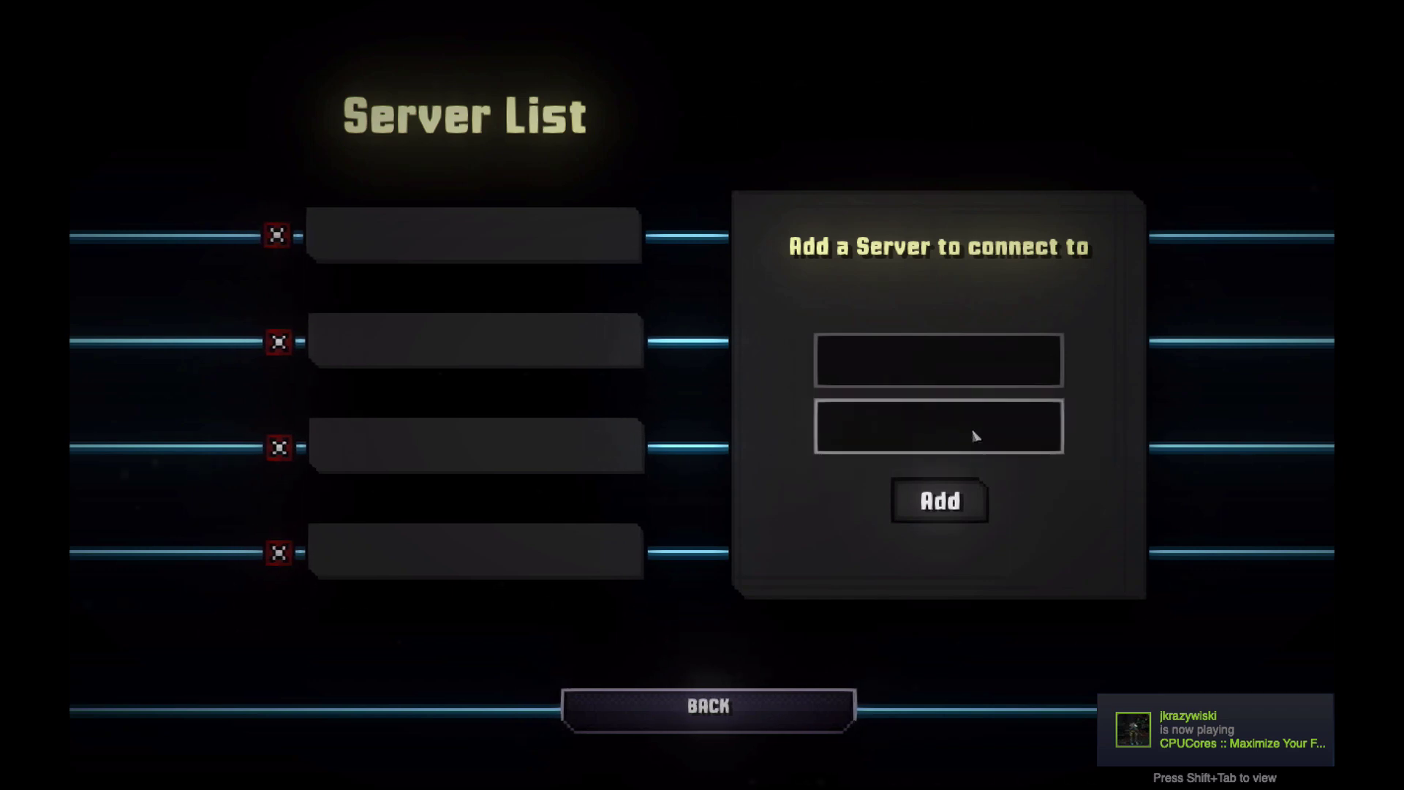
type("777")
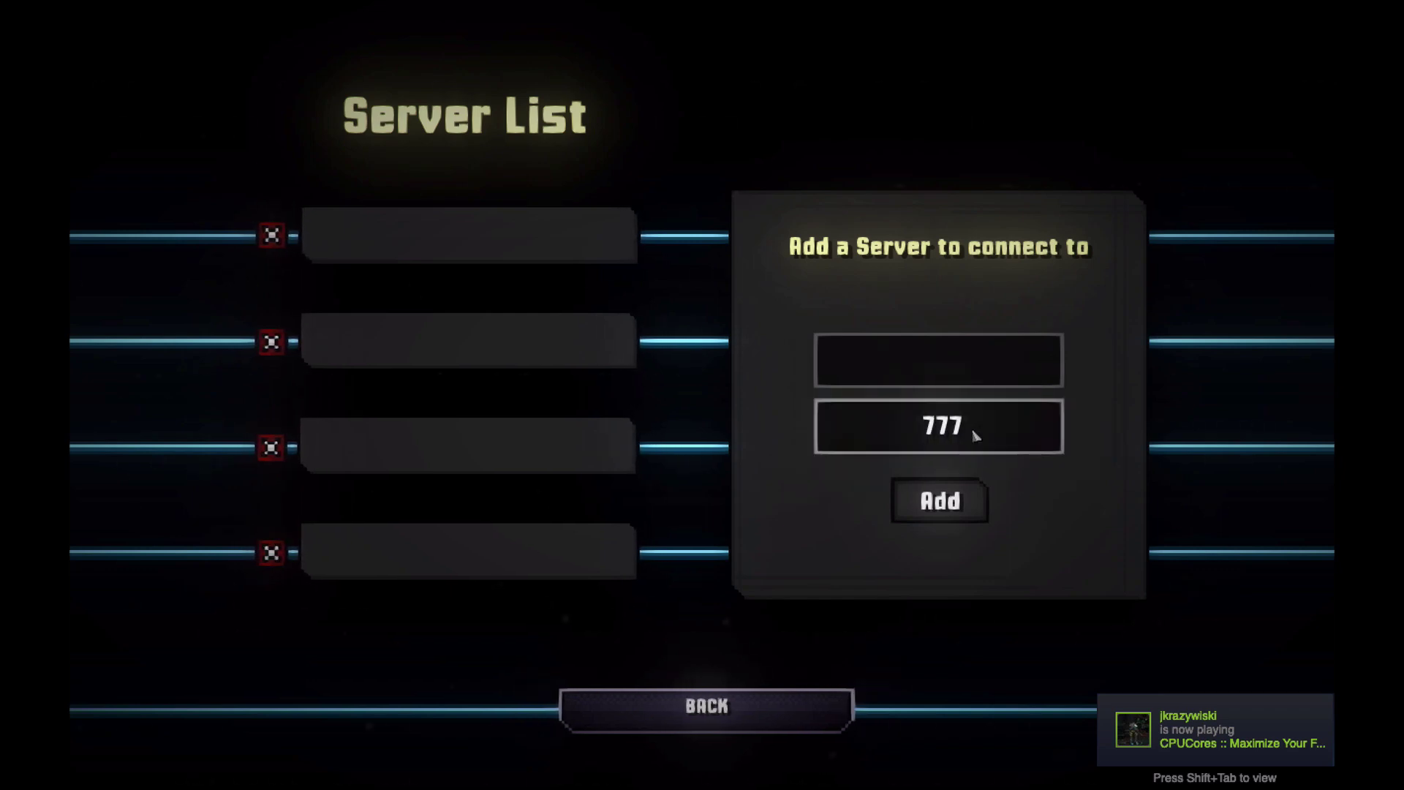
type("7")
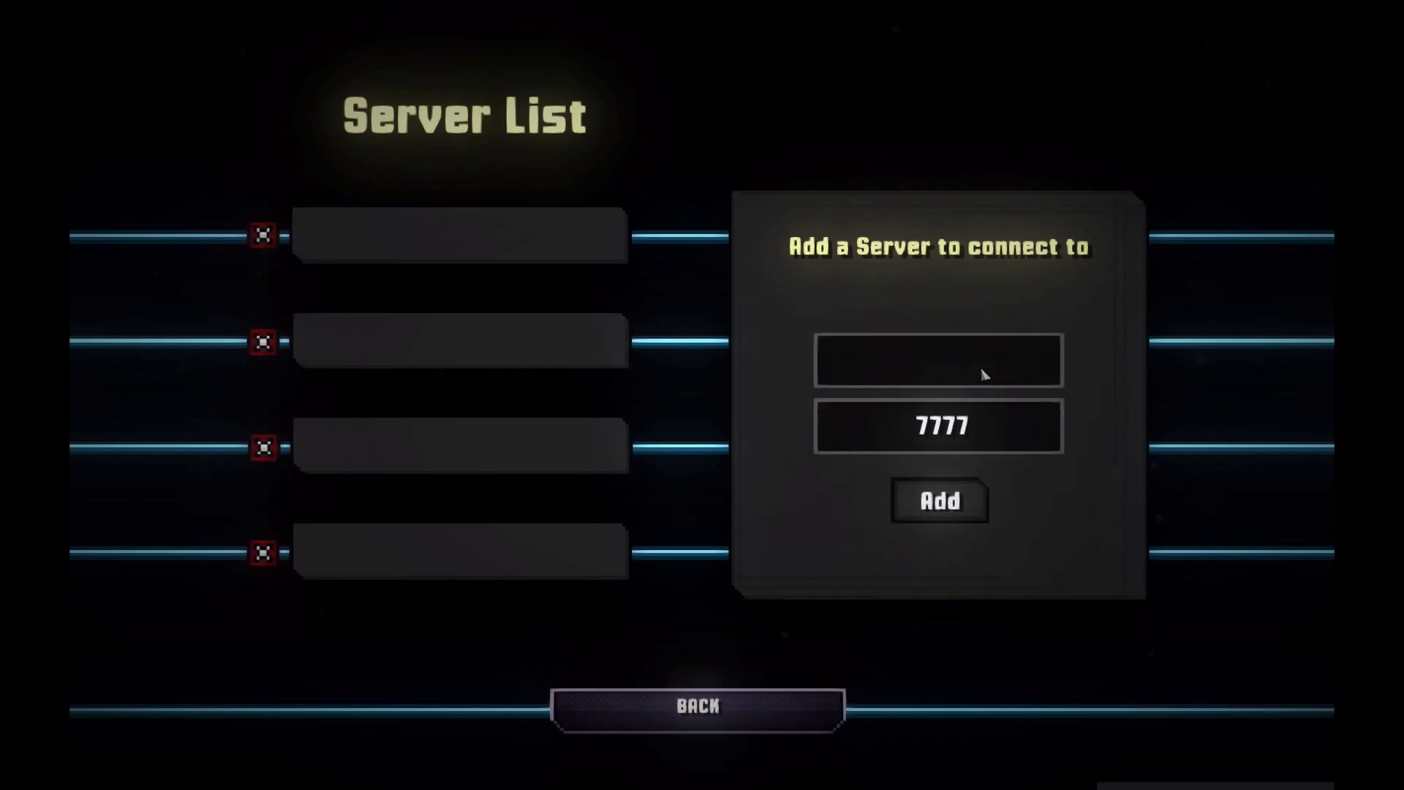
left_click(797, 713)
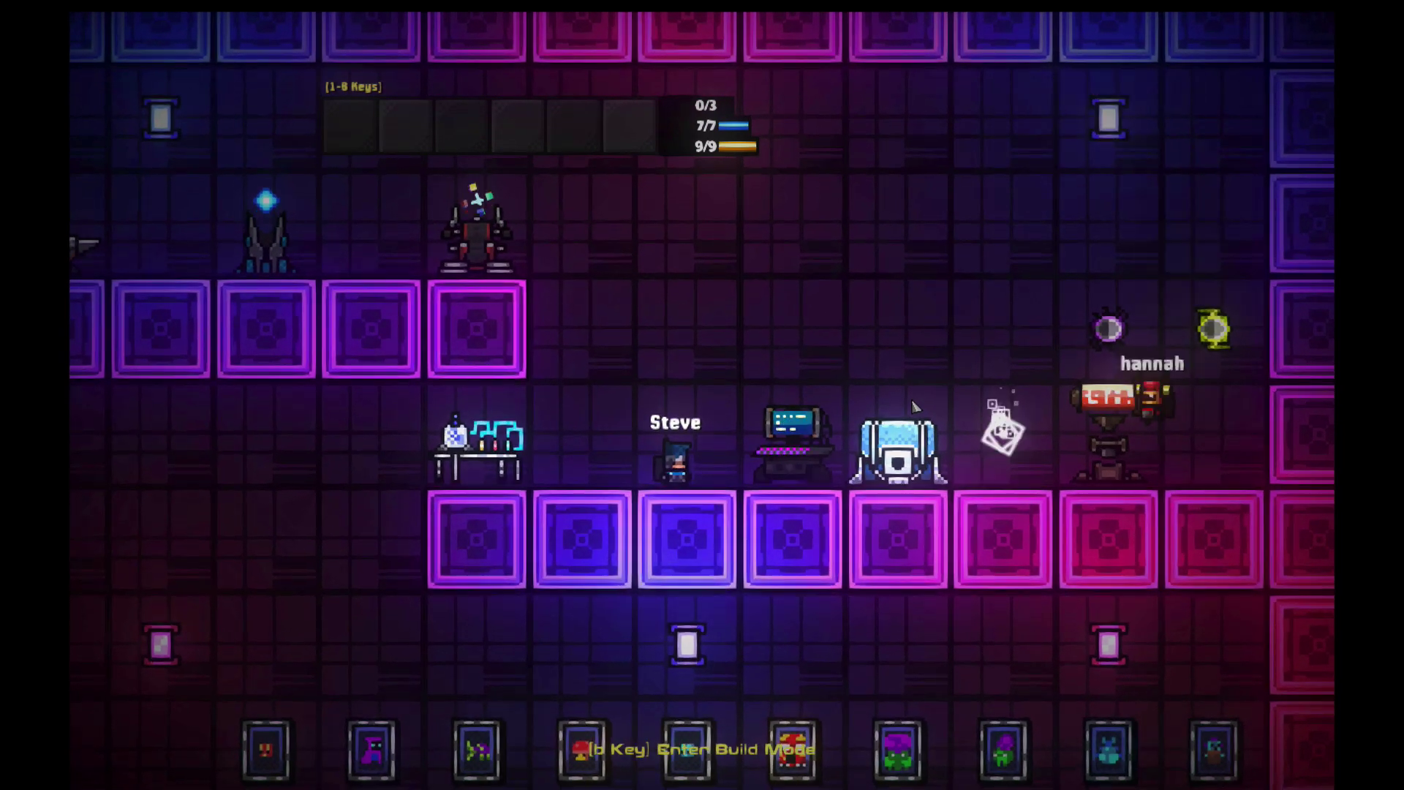
Step: Move the host character to the base's storage chest and open it
key("space")
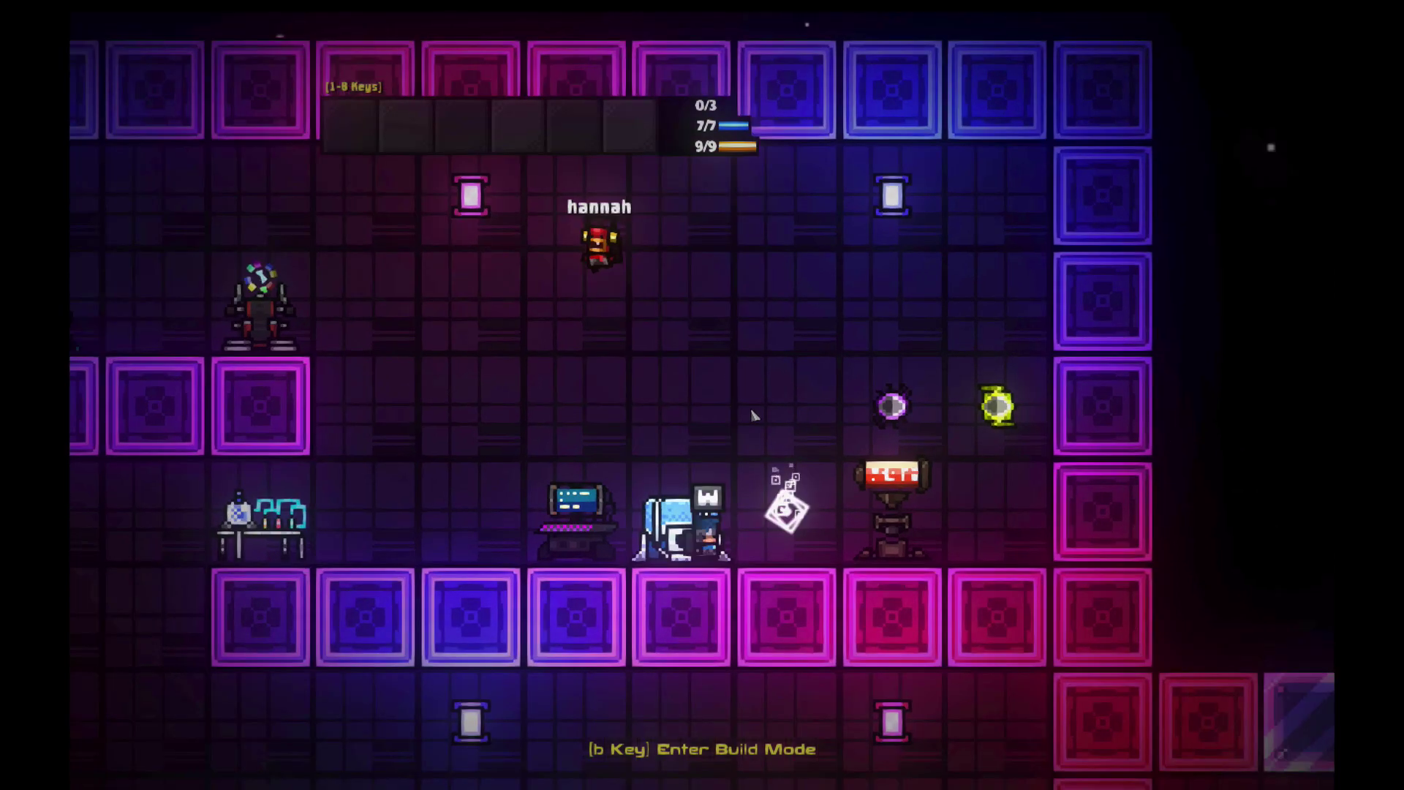
key("s")
key("d")
key("e")
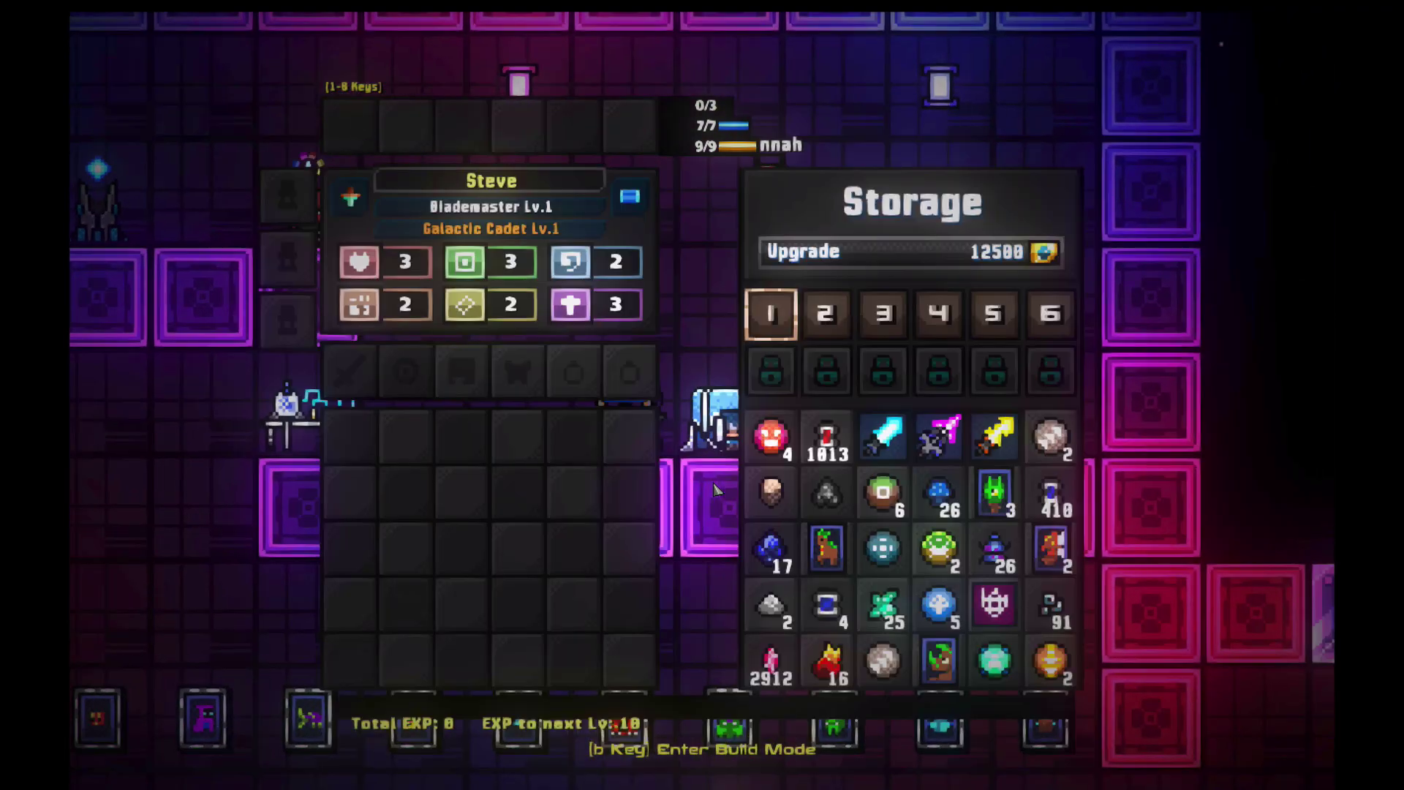